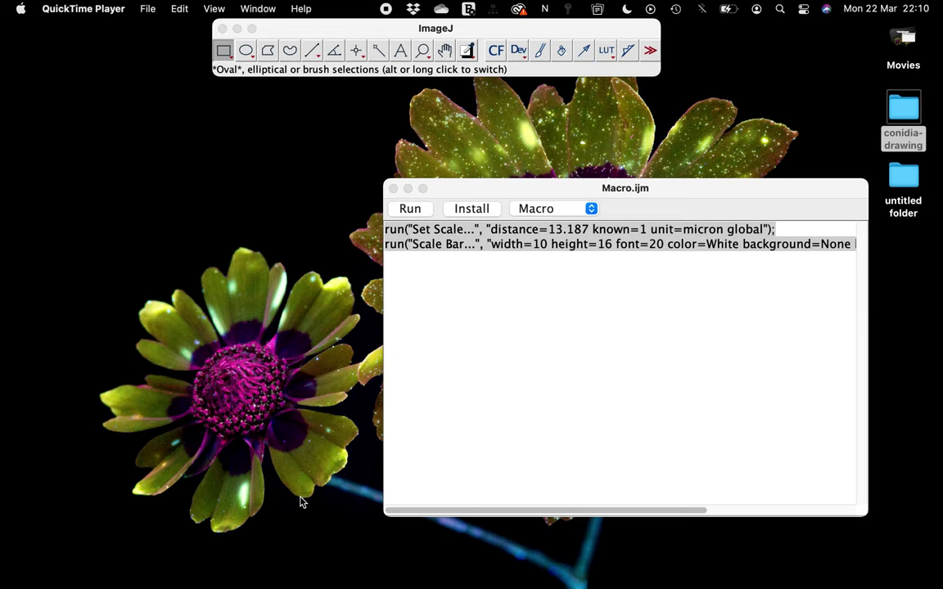
Watch the scale-bar tutorial video full screen in the browser, then minimise the browser.
{"action": "left_click", "coordinate": [467, 315]}
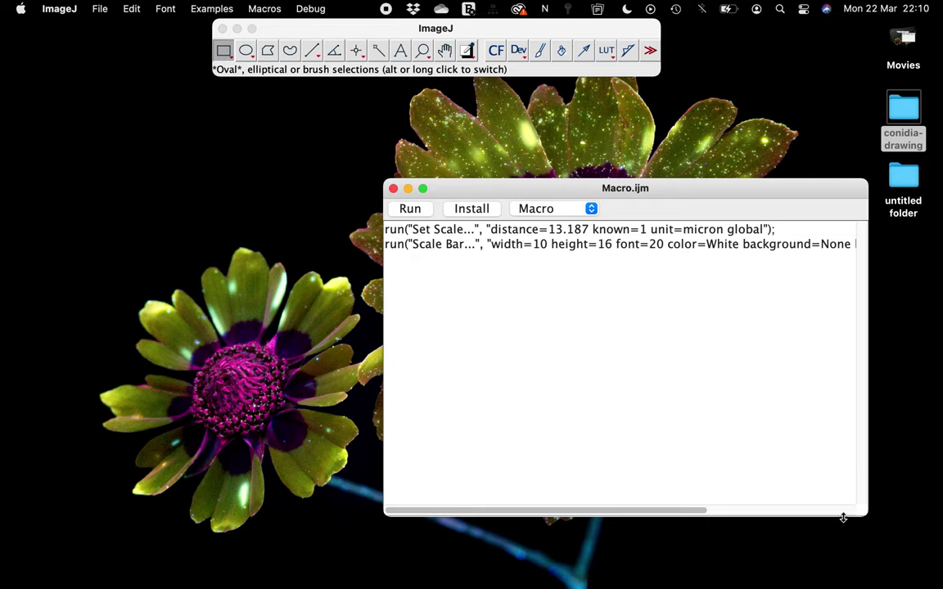
{"action": "mouse_move", "coordinate": [816, 586]}
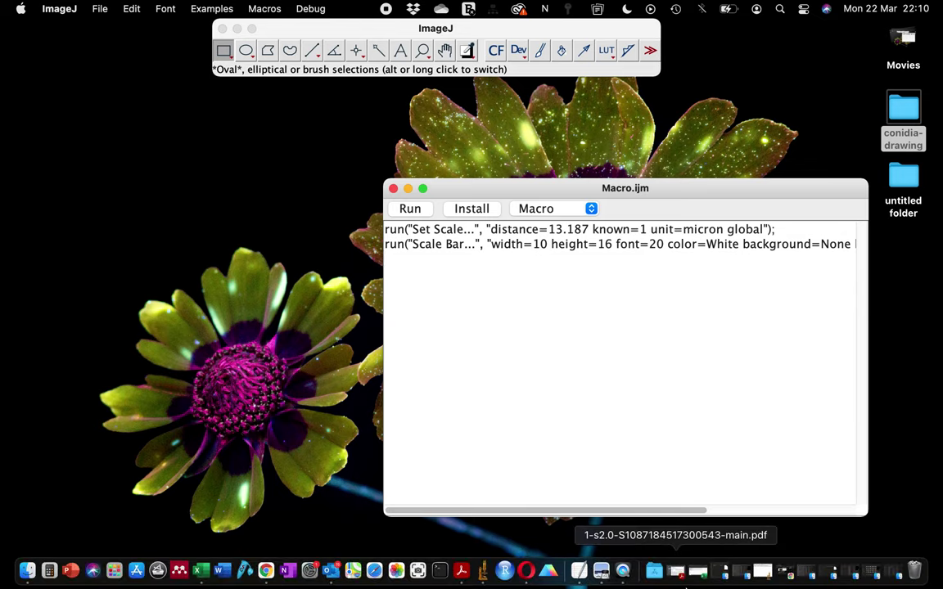
{"action": "right_click", "coordinate": [266, 570]}
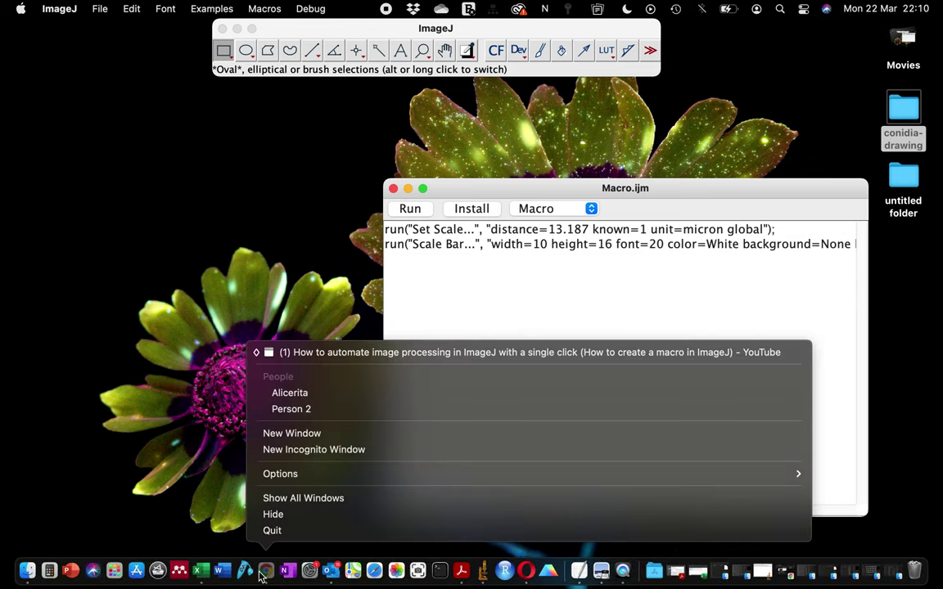
{"action": "left_click", "coordinate": [240, 513]}
{"action": "left_click", "coordinate": [268, 570]}
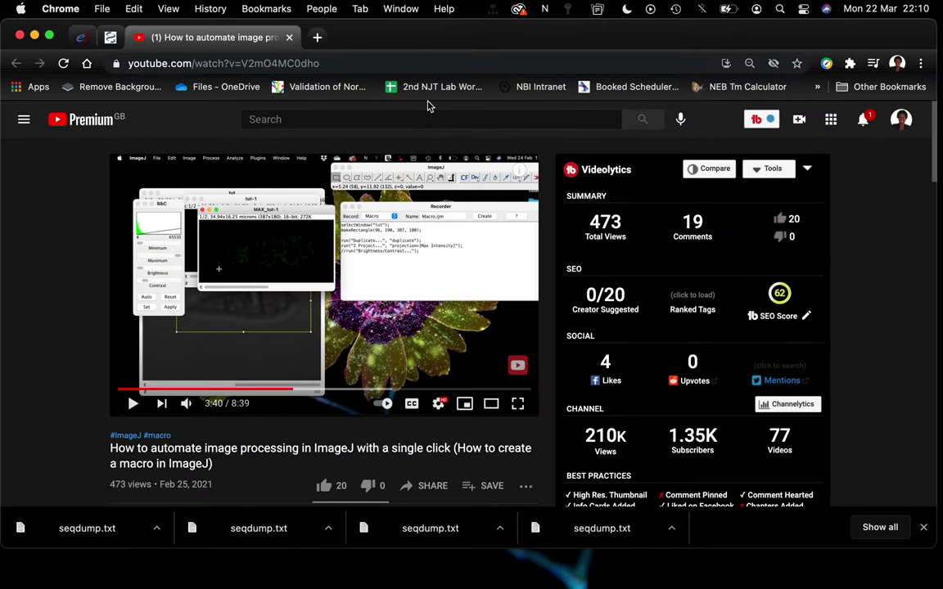
{"action": "scroll", "coordinate": [221, 352], "scroll_direction": "down", "scroll_amount": 2}
{"action": "scroll", "coordinate": [238, 379], "scroll_direction": "down", "scroll_amount": 3}
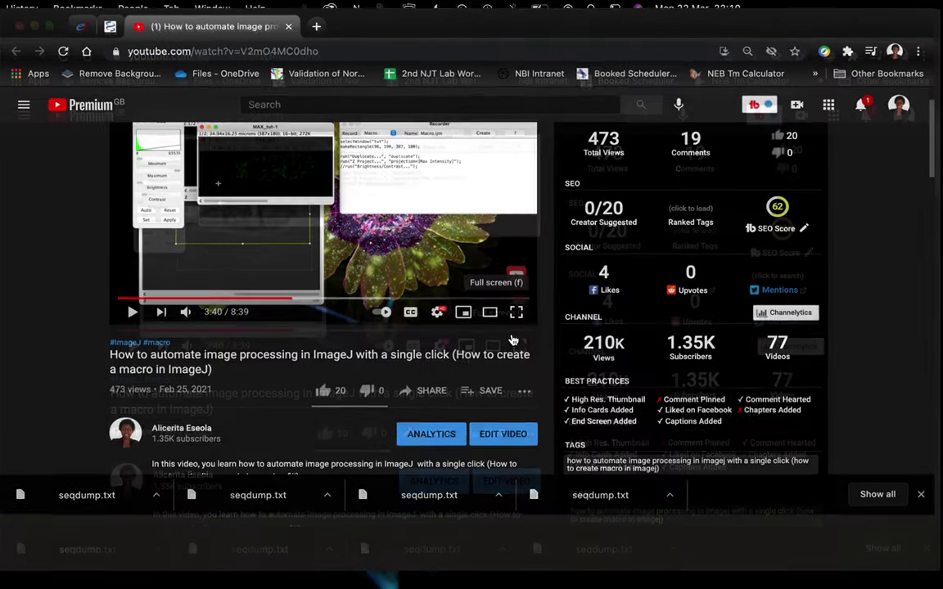
{"action": "left_click", "coordinate": [513, 339]}
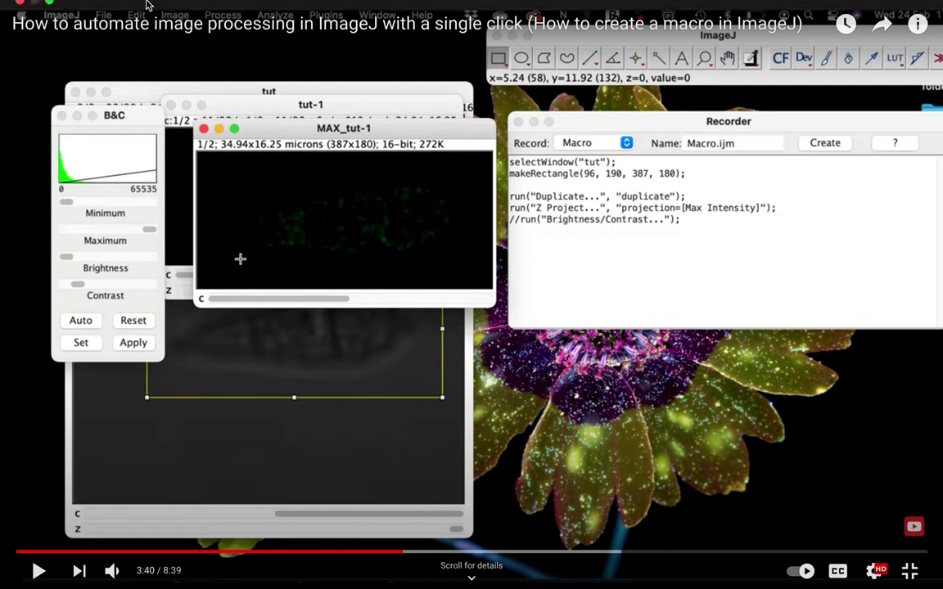
{"action": "left_click", "coordinate": [920, 569]}
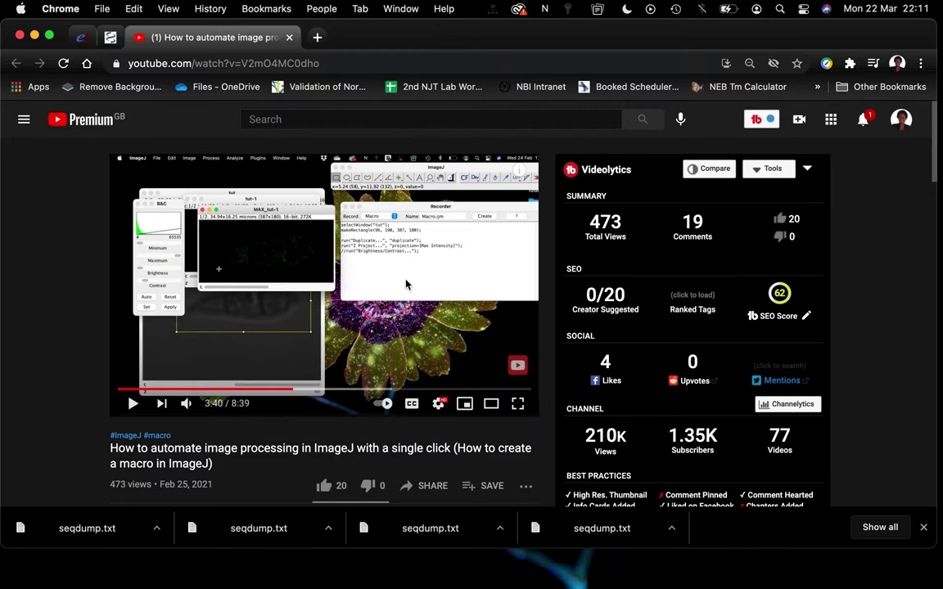
{"action": "left_click", "coordinate": [34, 35]}
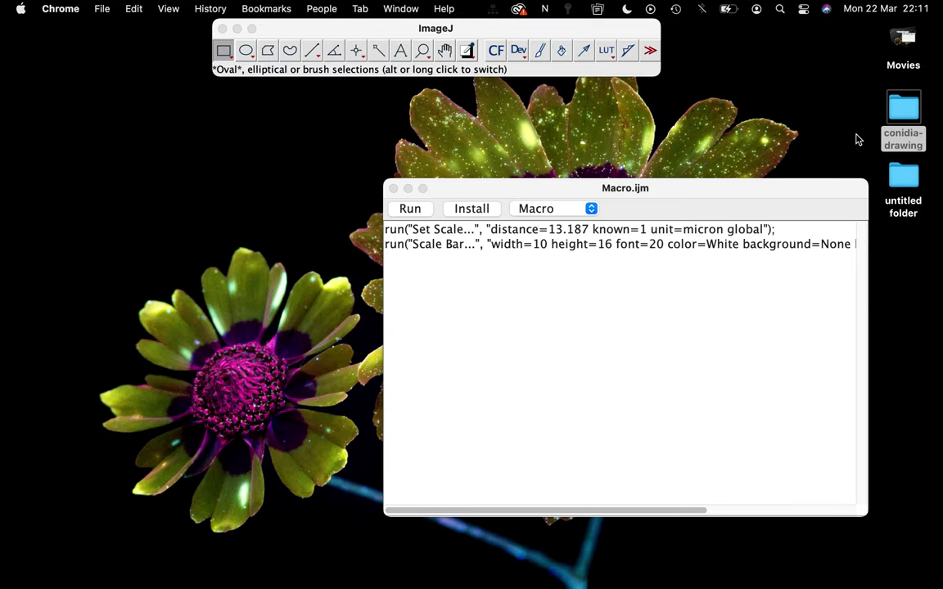
Open conidia-drawing > scale-bar > samp and select the 4-2-19_S7_0h-lng.lif file.
{"action": "double_click", "coordinate": [905, 111]}
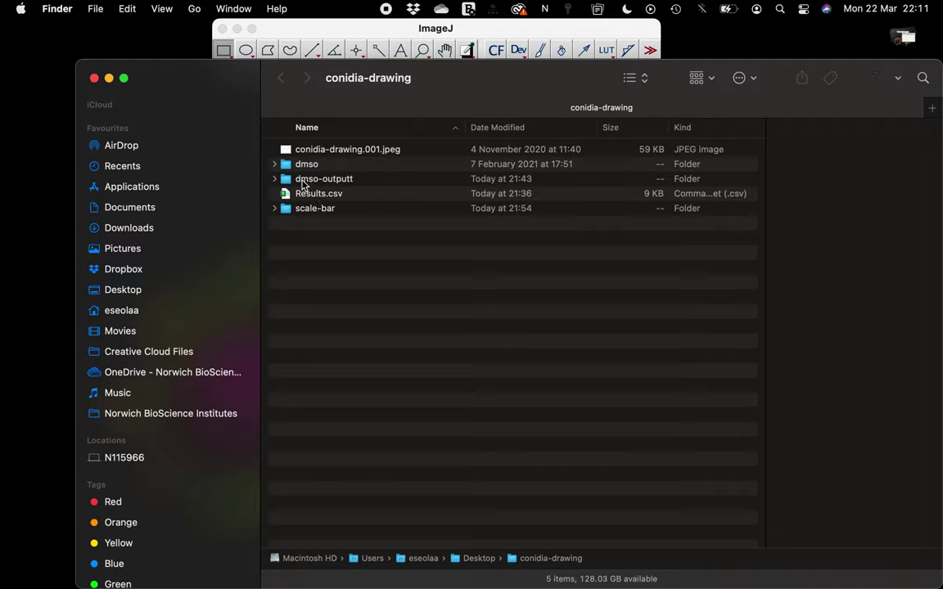
{"action": "double_click", "coordinate": [311, 208]}
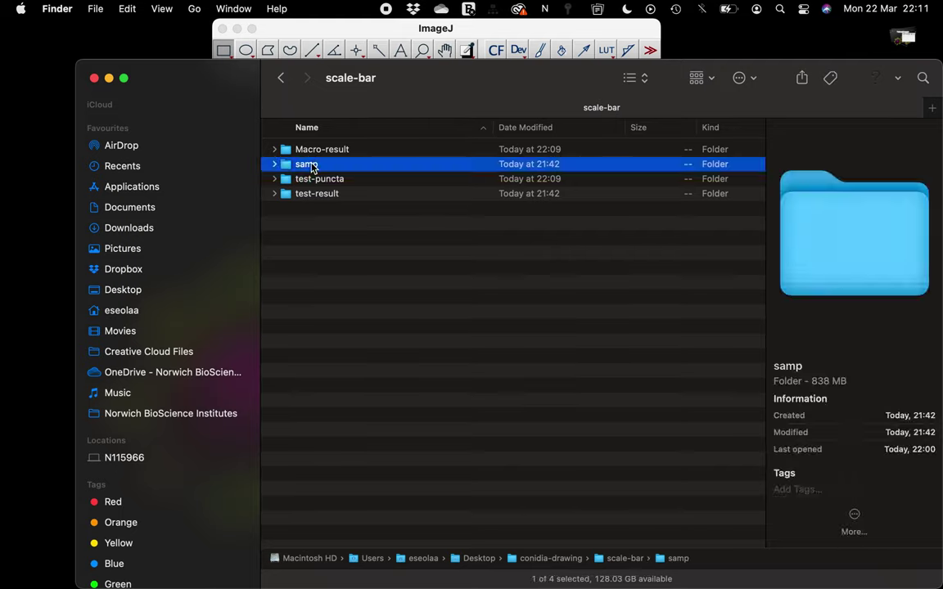
{"action": "double_click", "coordinate": [308, 164]}
{"action": "left_click", "coordinate": [320, 152]}
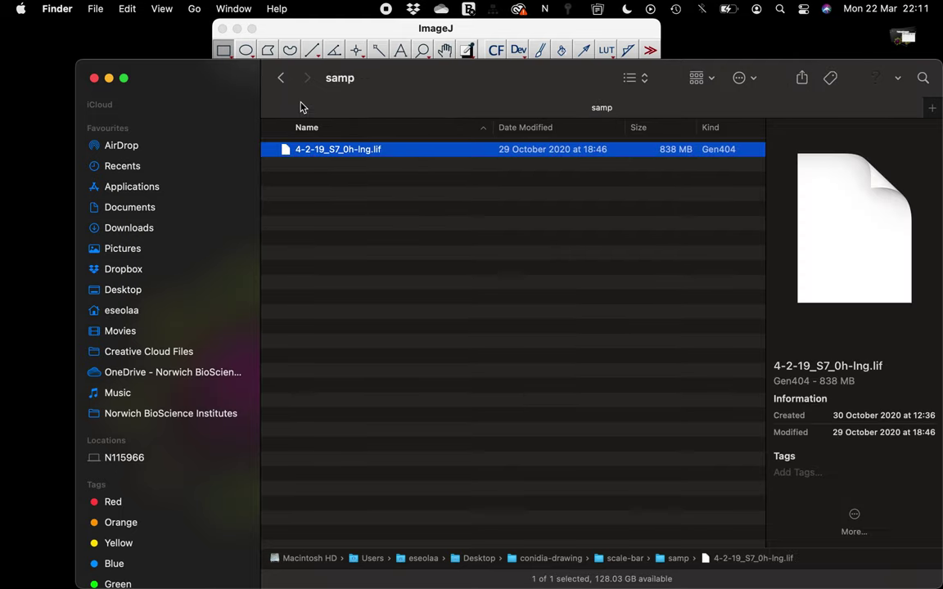
{"action": "left_click_drag", "start_coordinate": [234, 69], "coordinate": [234, 165]}
{"action": "right_click", "coordinate": [327, 244]}
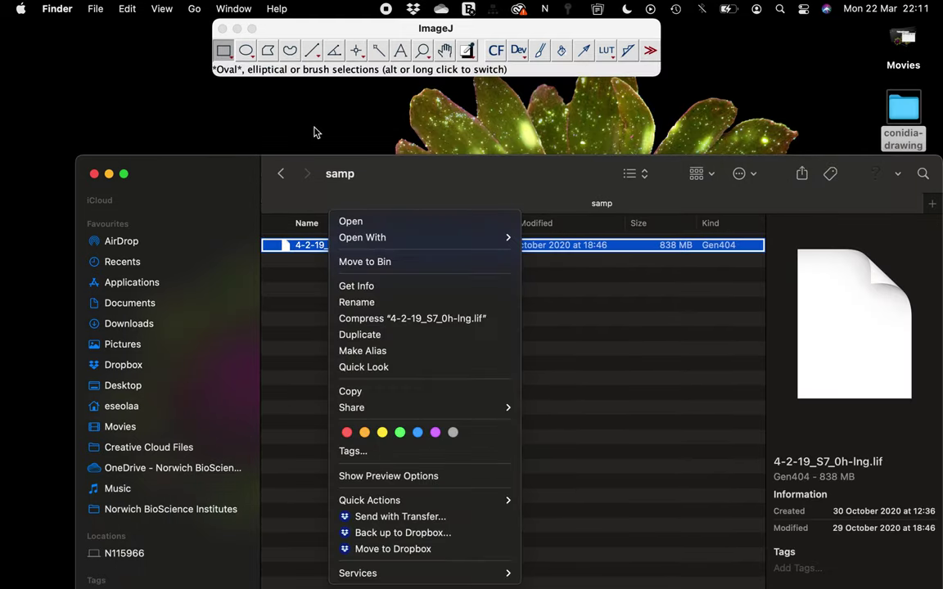
{"action": "left_click", "coordinate": [290, 53]}
{"action": "left_click_drag", "start_coordinate": [297, 250], "coordinate": [283, 47]}
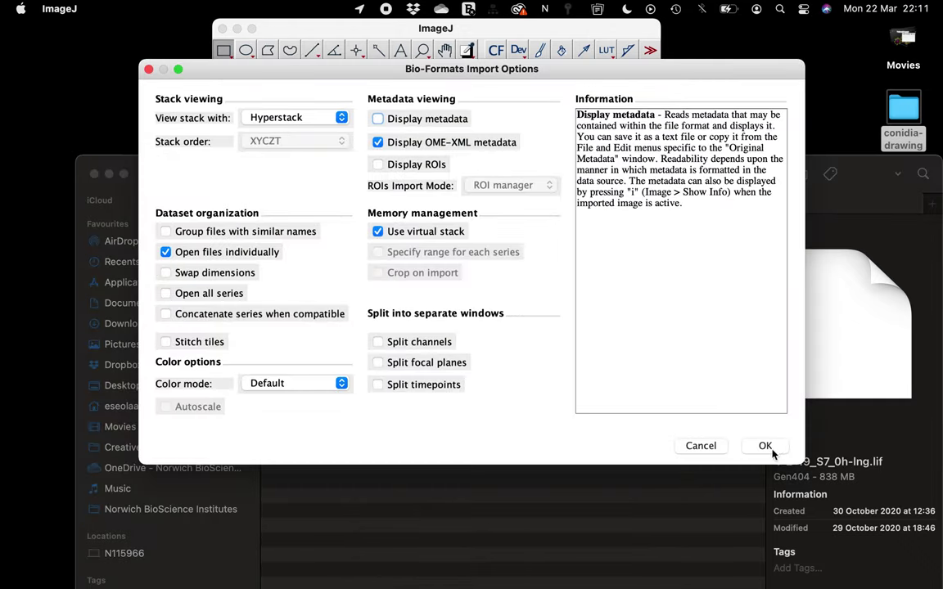
{"action": "left_click", "coordinate": [764, 445]}
{"action": "scroll", "coordinate": [403, 221], "scroll_direction": "down", "scroll_amount": 10}
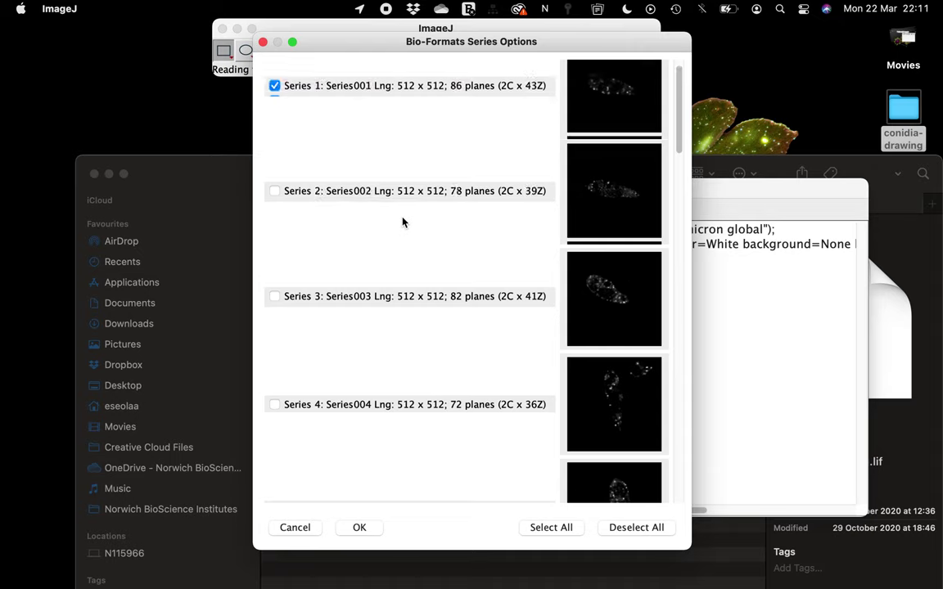
{"action": "scroll", "coordinate": [403, 221], "scroll_direction": "down", "scroll_amount": 5}
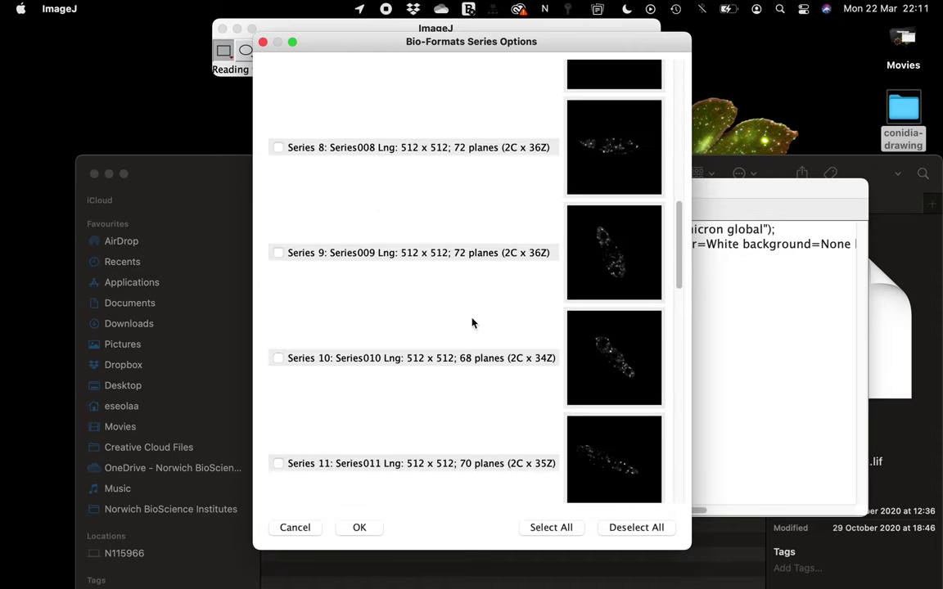
{"action": "scroll", "coordinate": [394, 450], "scroll_direction": "down", "scroll_amount": 5}
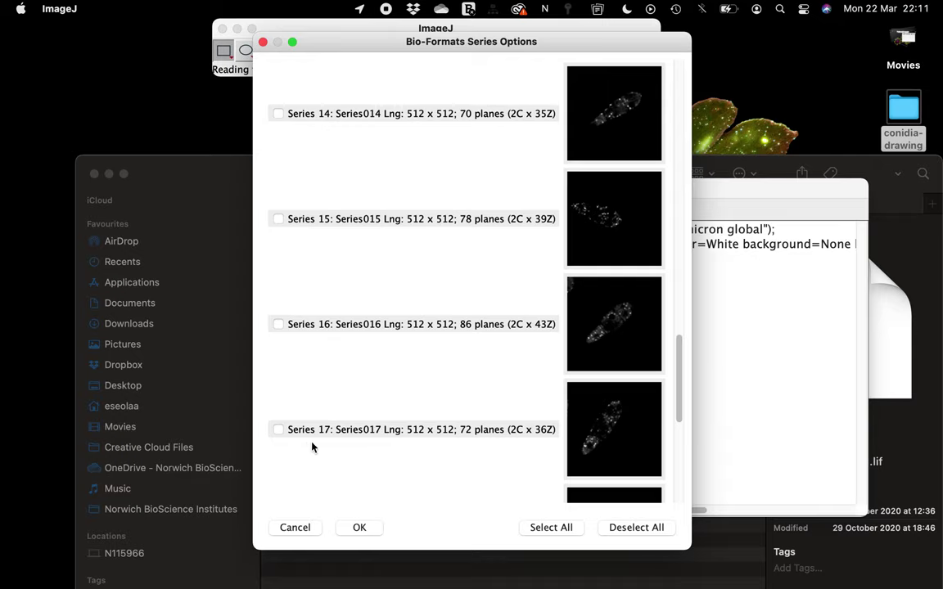
{"action": "scroll", "coordinate": [352, 440], "scroll_direction": "down", "scroll_amount": 5}
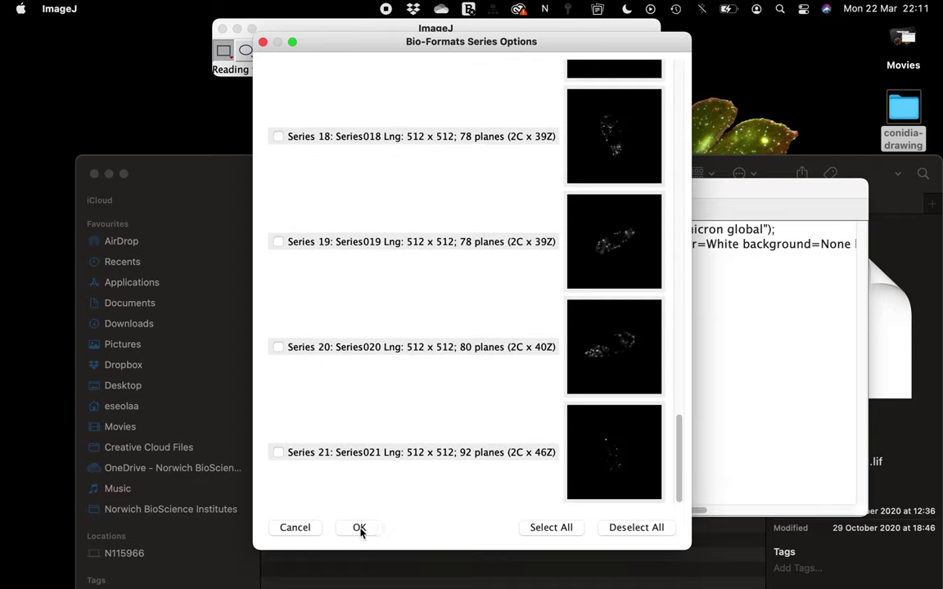
{"action": "left_click", "coordinate": [303, 526]}
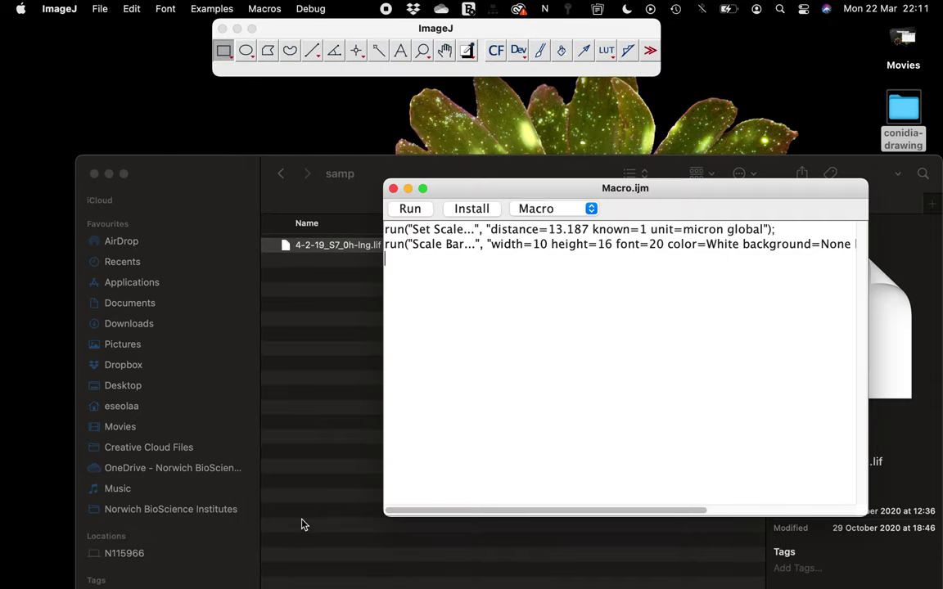
{"action": "left_click", "coordinate": [227, 171]}
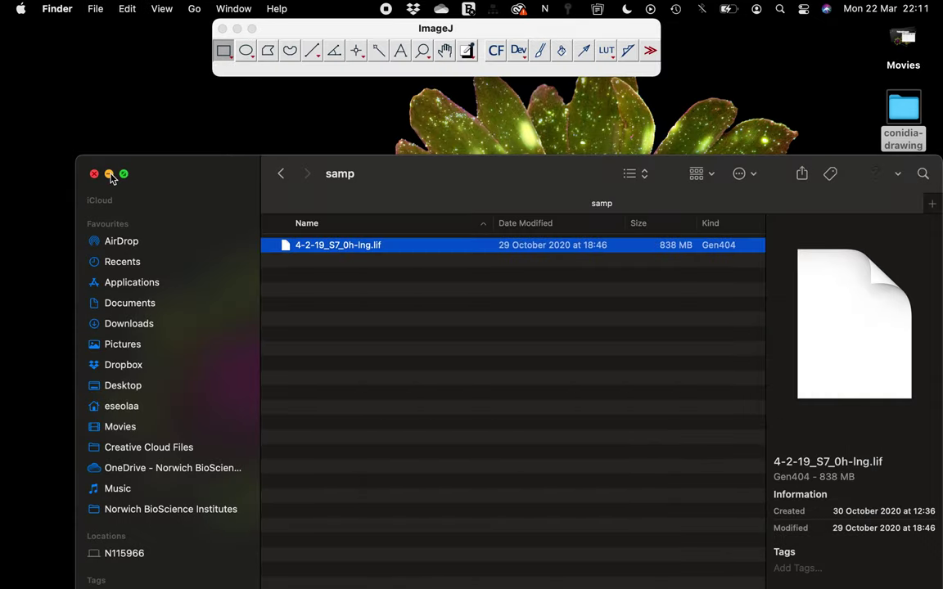
In test-puncta, preview the Series002 puncta JPEG and Brightfield-19.tif, closing each viewer.
{"action": "left_click", "coordinate": [280, 173]}
{"action": "double_click", "coordinate": [311, 275]}
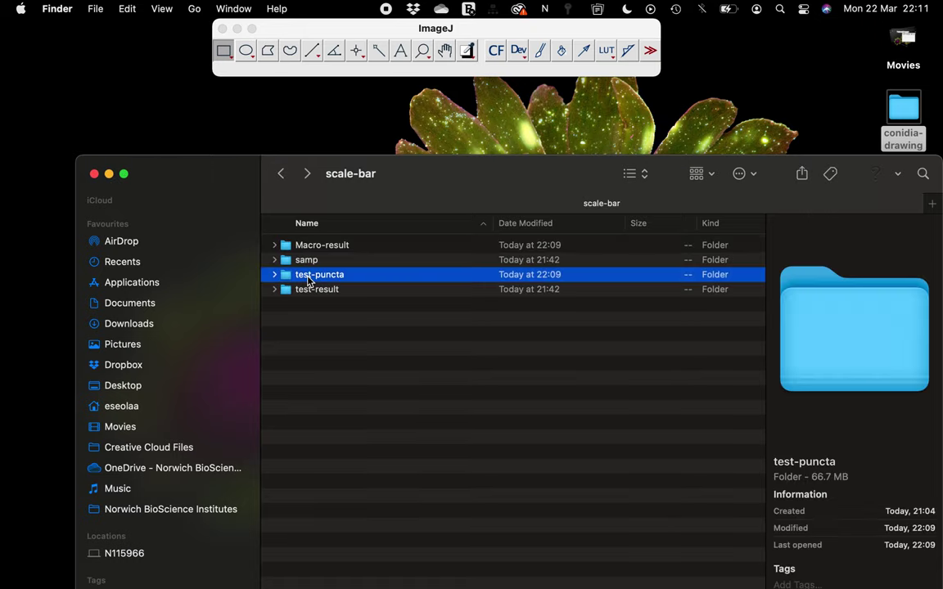
{"action": "left_click", "coordinate": [314, 291]}
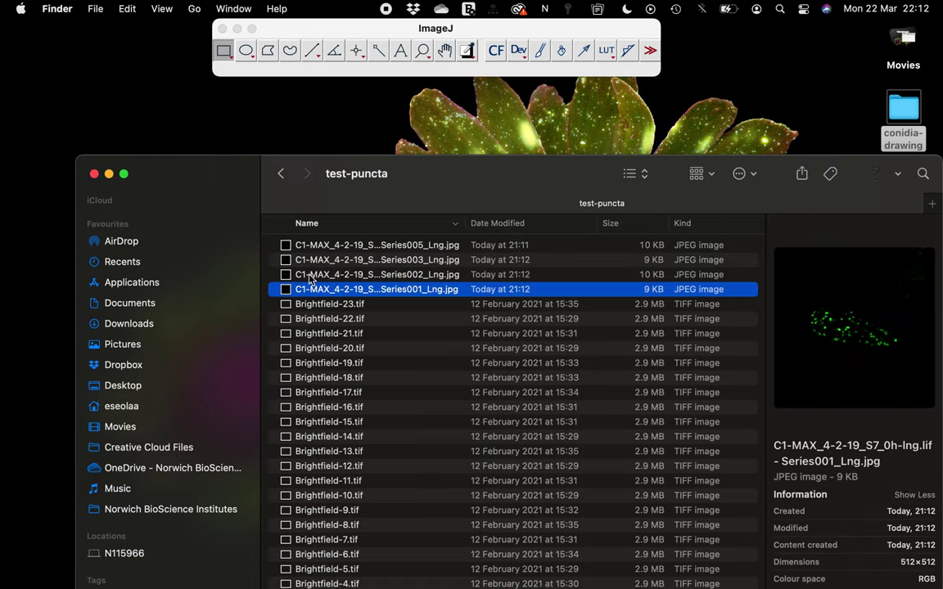
{"action": "double_click", "coordinate": [310, 275]}
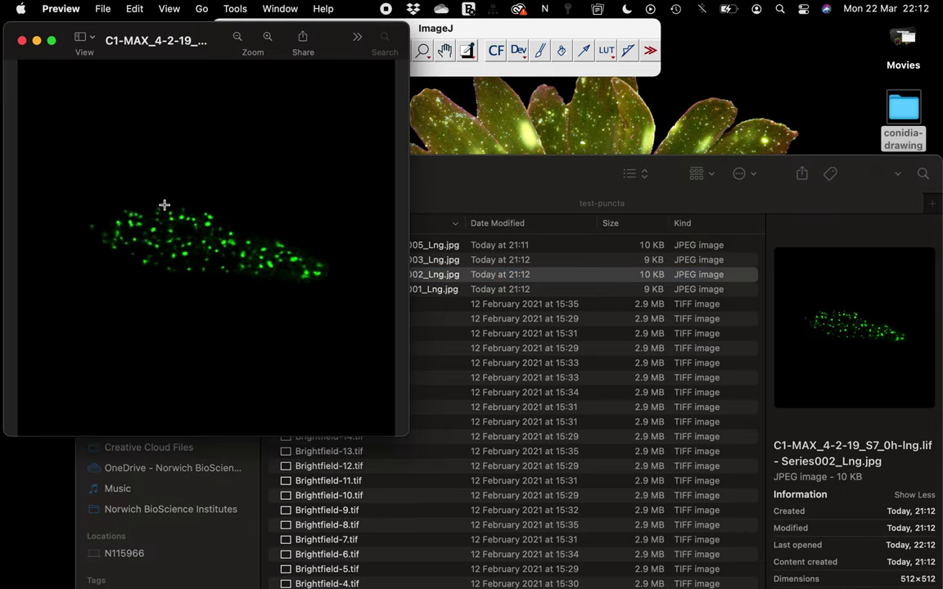
{"action": "left_click", "coordinate": [22, 41]}
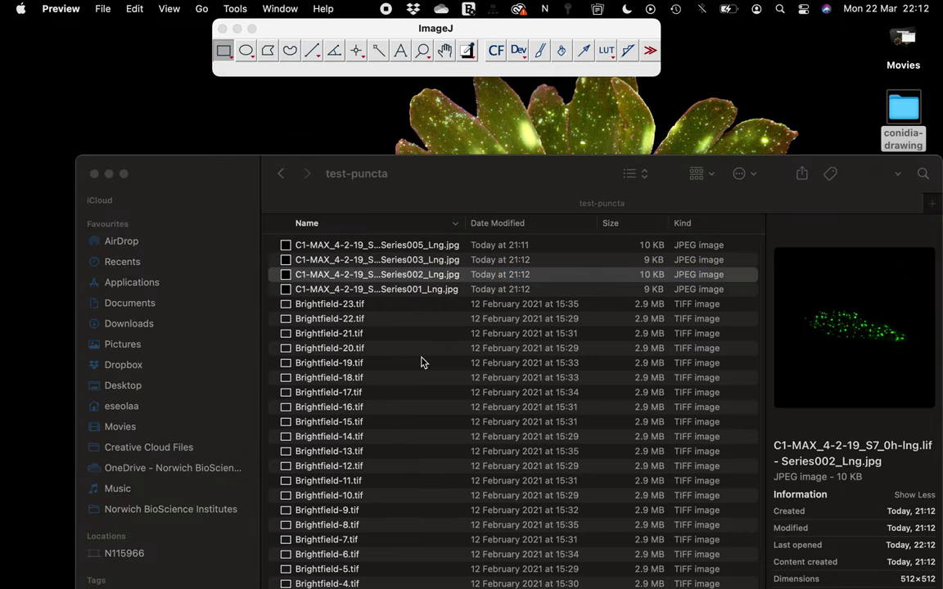
{"action": "left_click", "coordinate": [332, 363]}
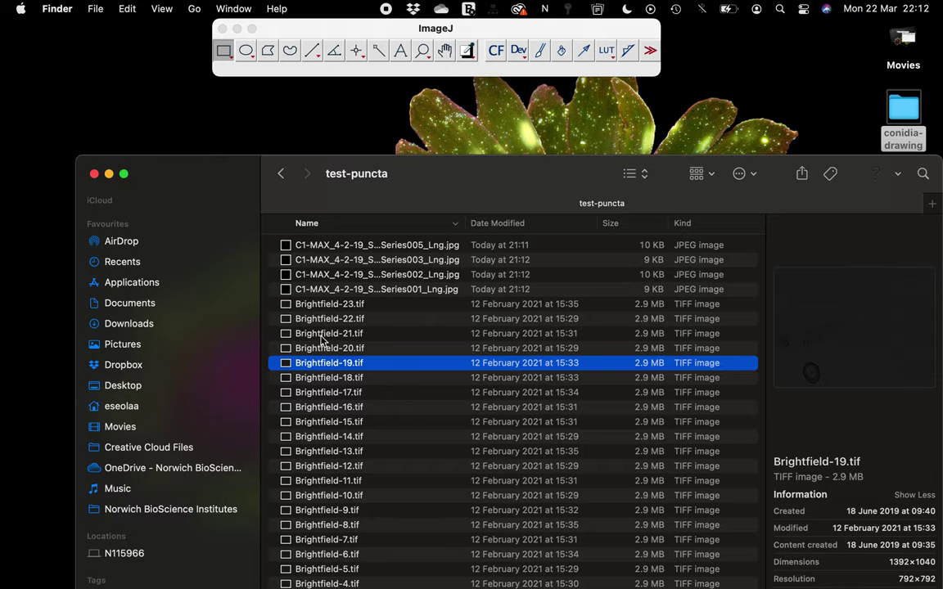
{"action": "double_click", "coordinate": [314, 368]}
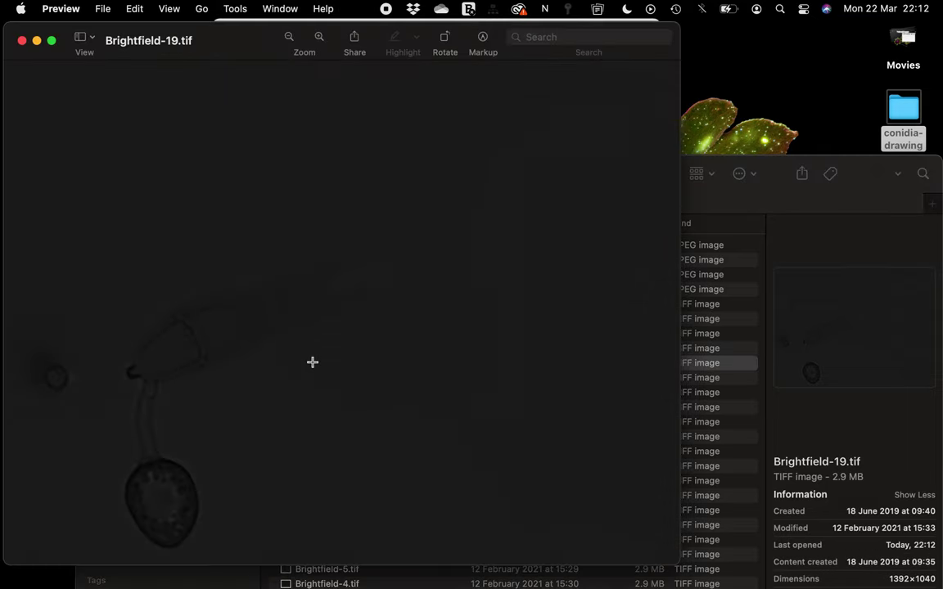
{"action": "left_click", "coordinate": [22, 40]}
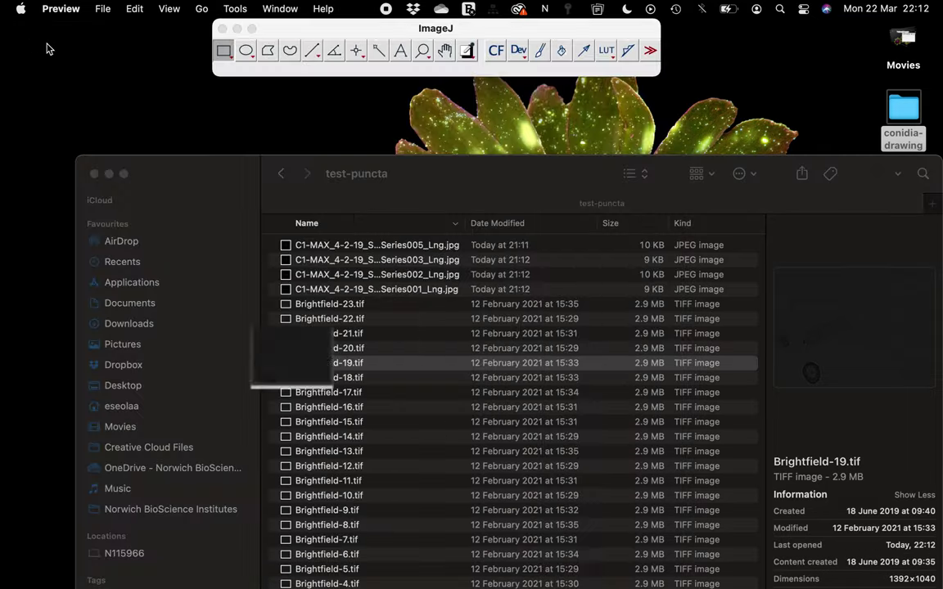
Go back to scale-bar, move its window aside, then close it.
{"action": "left_click", "coordinate": [280, 173]}
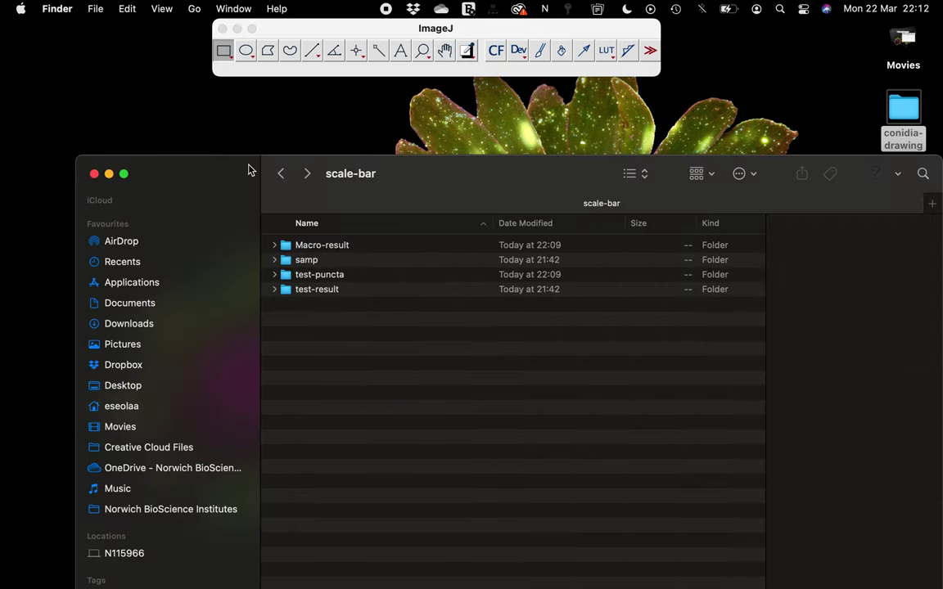
{"action": "left_click_drag", "start_coordinate": [248, 168], "coordinate": [327, 218]}
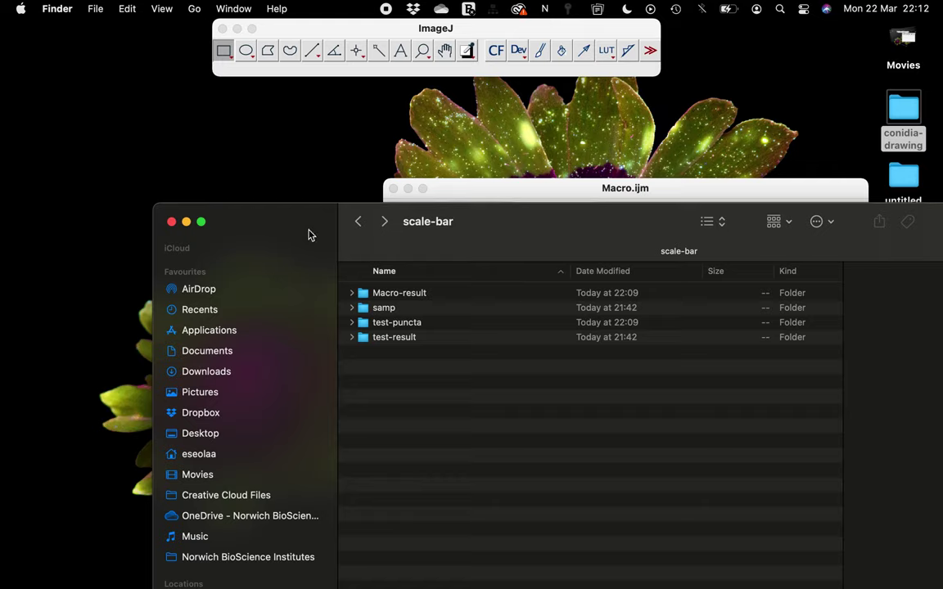
{"action": "left_click_drag", "start_coordinate": [283, 218], "coordinate": [307, 268]}
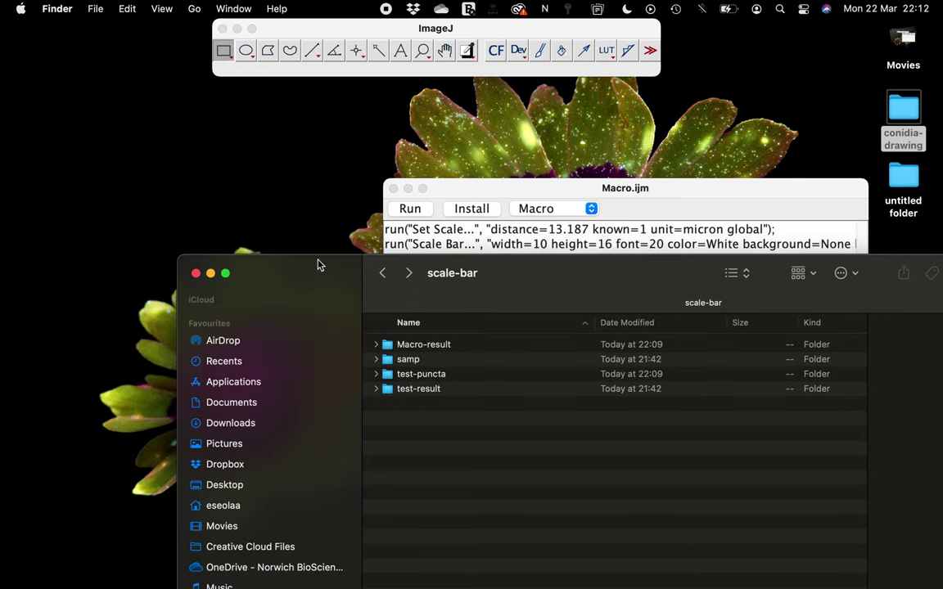
{"action": "left_click", "coordinate": [196, 272]}
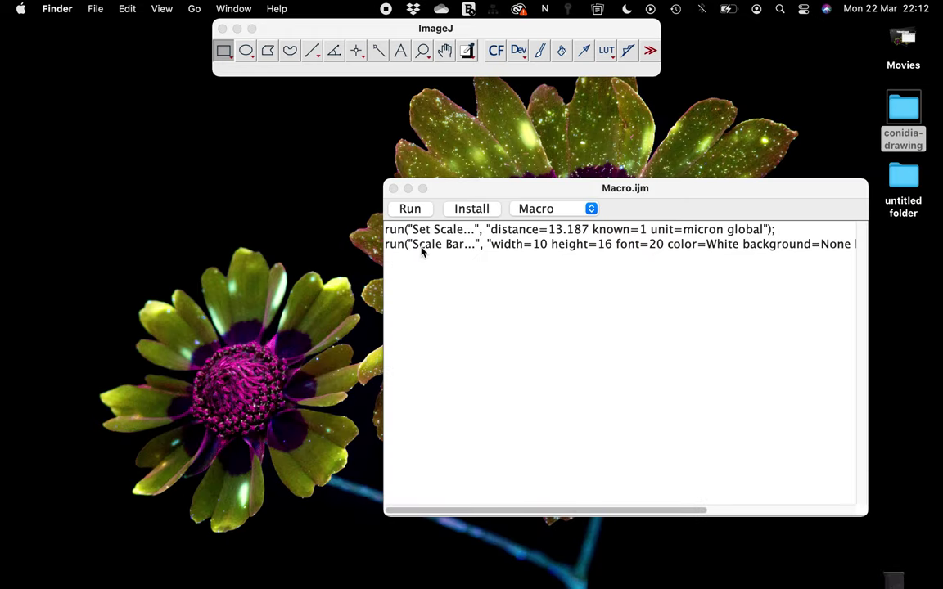
{"action": "left_click", "coordinate": [454, 190]}
{"action": "left_click_drag", "start_coordinate": [454, 190], "coordinate": [425, 153]}
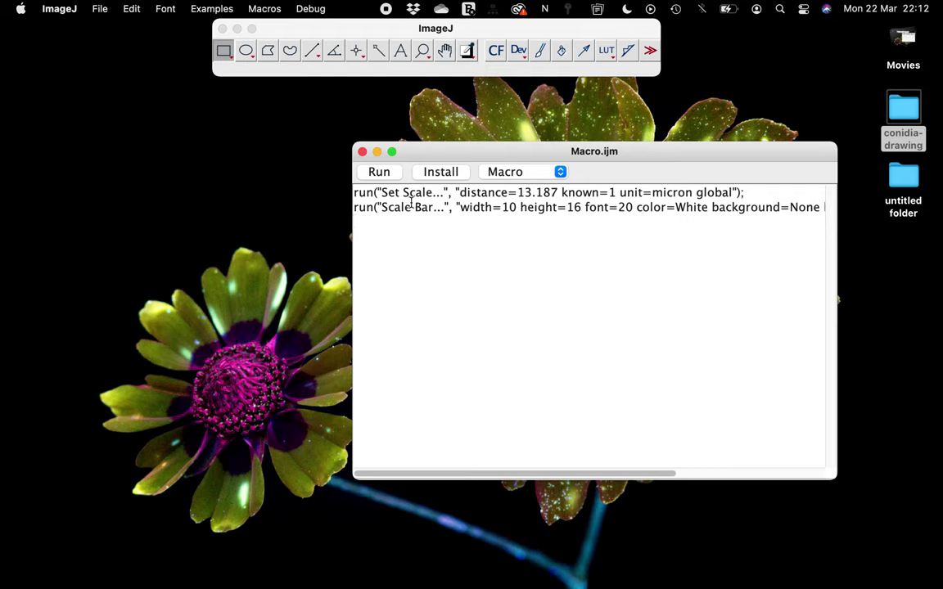
{"action": "left_click_drag", "start_coordinate": [366, 191], "coordinate": [571, 193]}
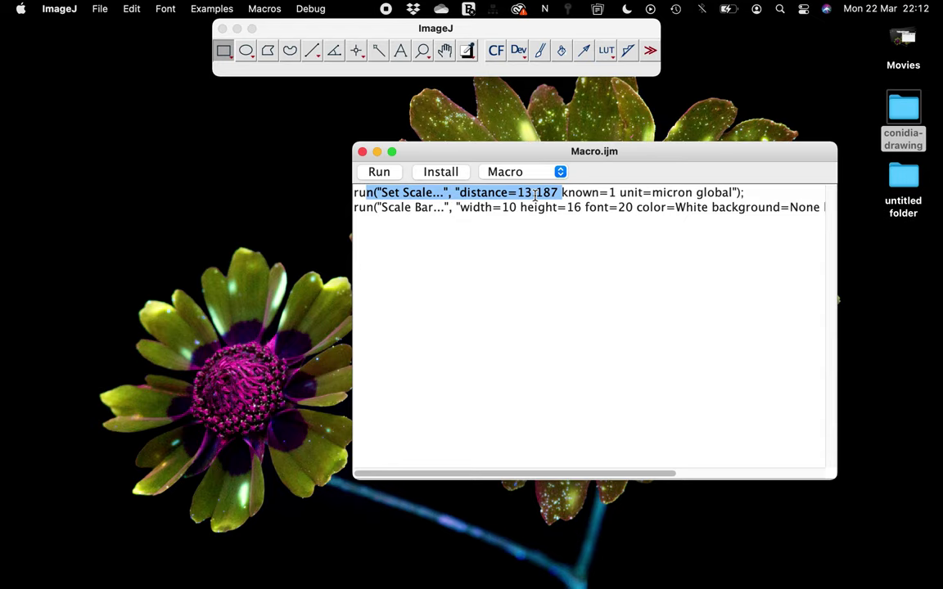
{"action": "left_click", "coordinate": [536, 193]}
{"action": "left_click", "coordinate": [327, 30]}
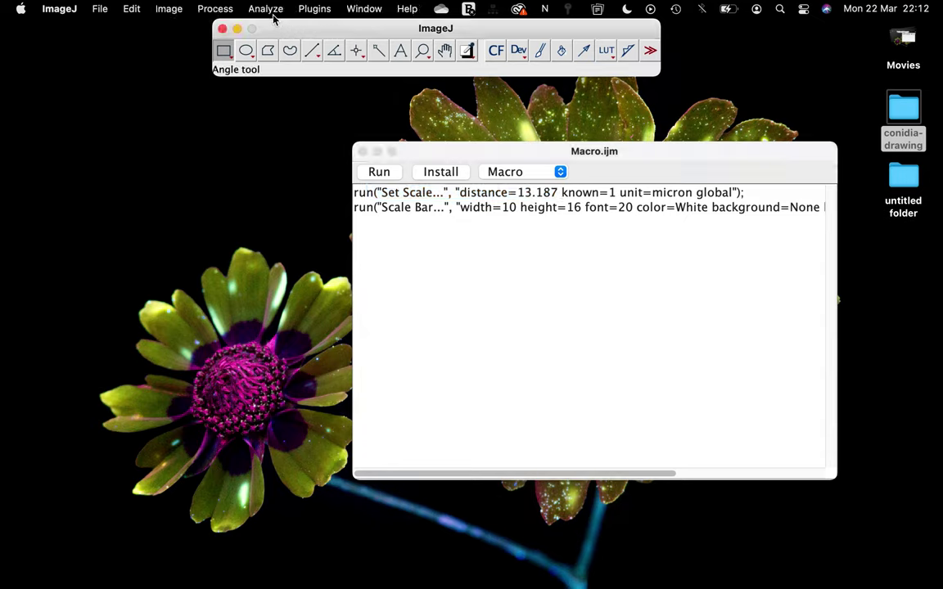
{"action": "left_click", "coordinate": [210, 8]}
{"action": "mouse_move", "coordinate": [266, 4]}
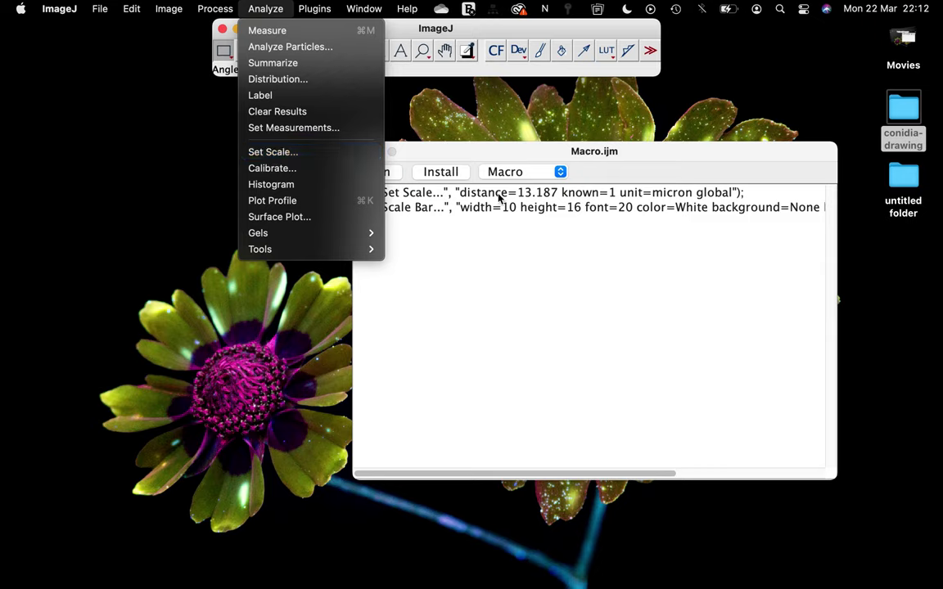
{"action": "left_click", "coordinate": [542, 200]}
{"action": "left_click_drag", "start_coordinate": [518, 193], "coordinate": [551, 196]}
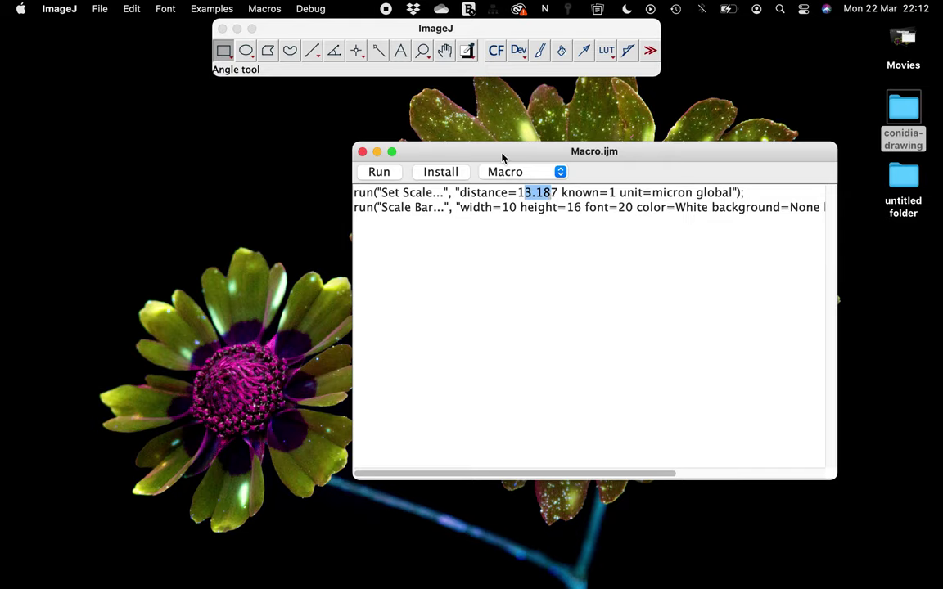
{"action": "left_click", "coordinate": [479, 193]}
{"action": "left_click", "coordinate": [484, 208]}
{"action": "key", "text": "super+a"}
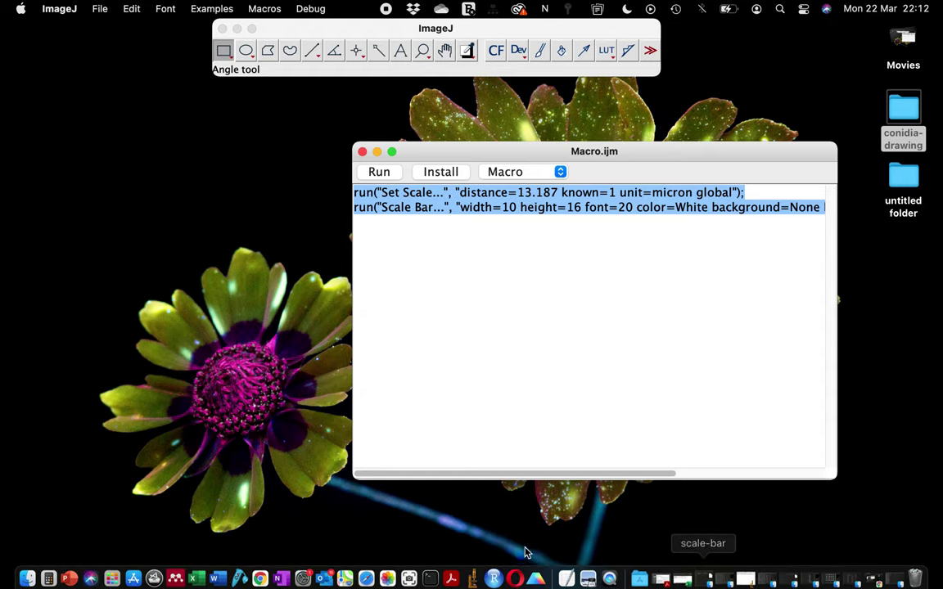
{"action": "left_click", "coordinate": [253, 568]}
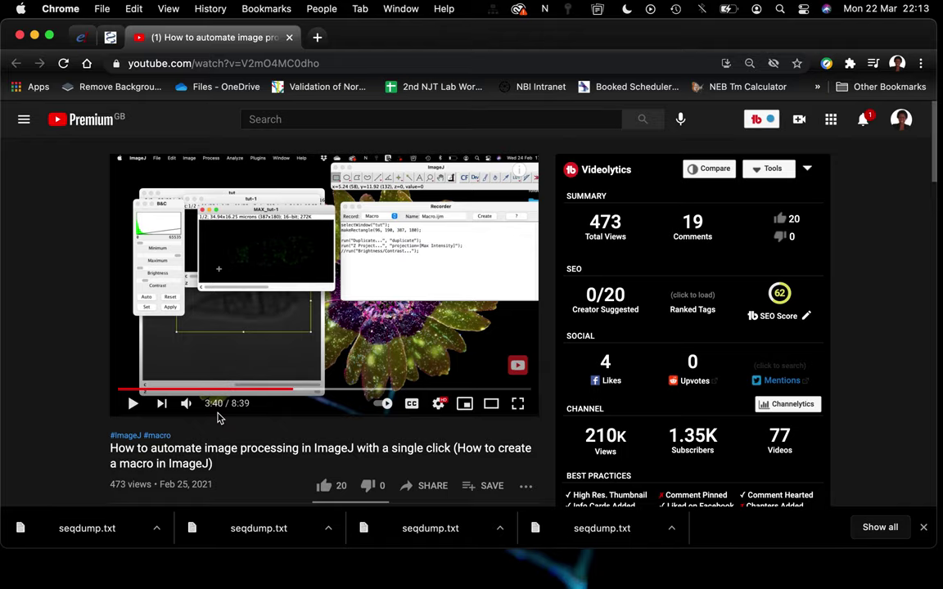
{"action": "scroll", "coordinate": [219, 418], "scroll_direction": "down", "scroll_amount": 5}
{"action": "scroll", "coordinate": [218, 418], "scroll_direction": "down", "scroll_amount": 8}
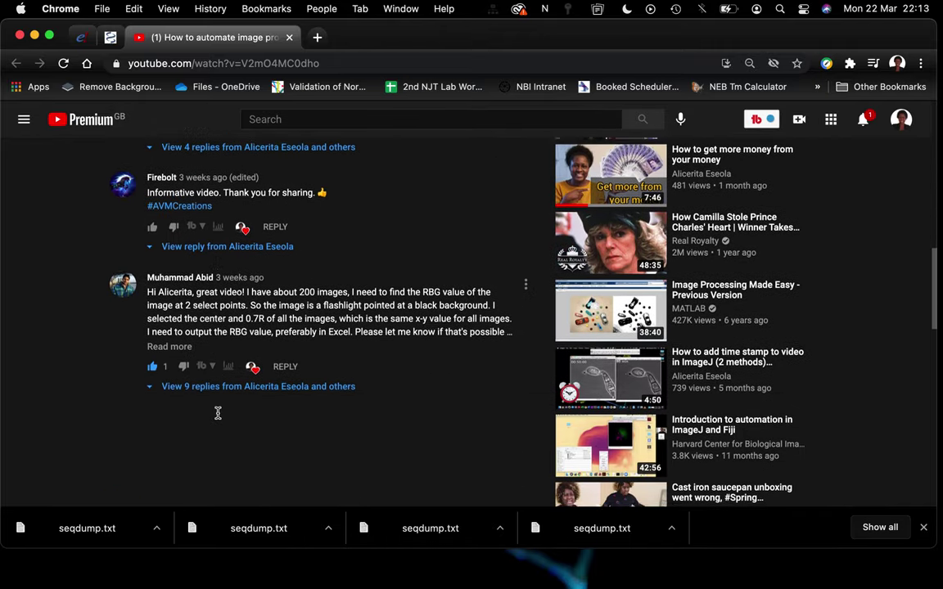
{"action": "scroll", "coordinate": [181, 405], "scroll_direction": "up", "scroll_amount": 10}
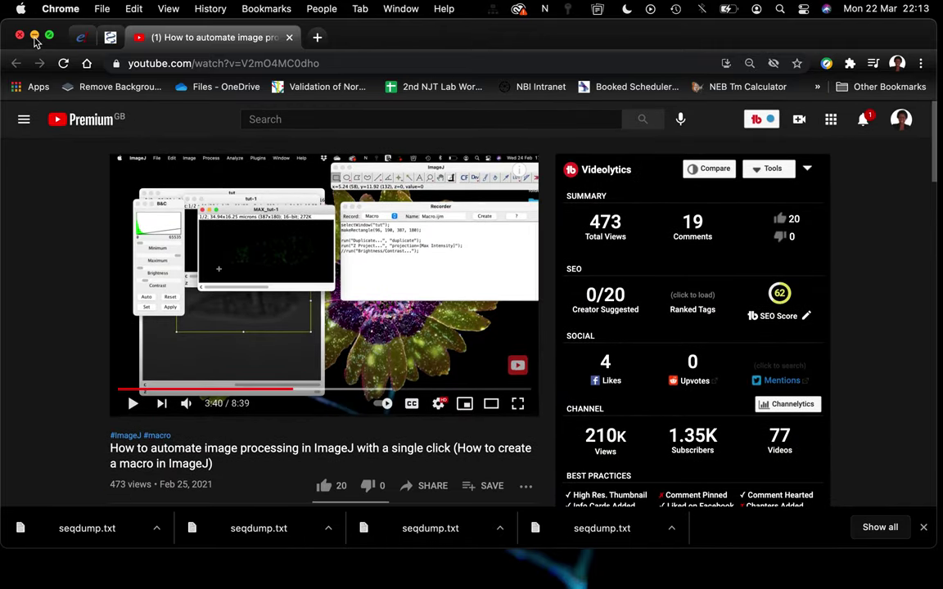
{"action": "left_click", "coordinate": [35, 36]}
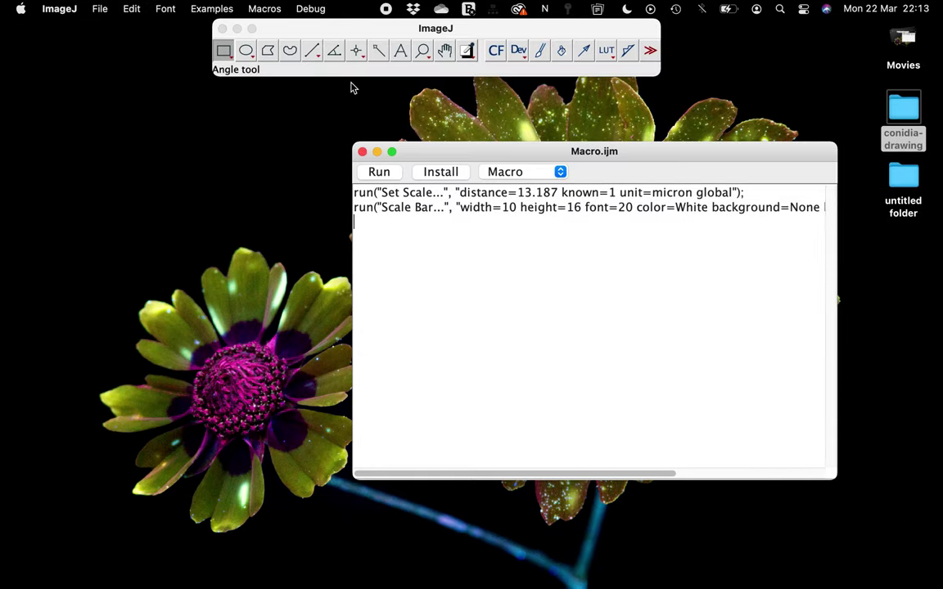
Show the Process > Batch submenu from the main ImageJ window.
{"action": "left_click", "coordinate": [325, 28]}
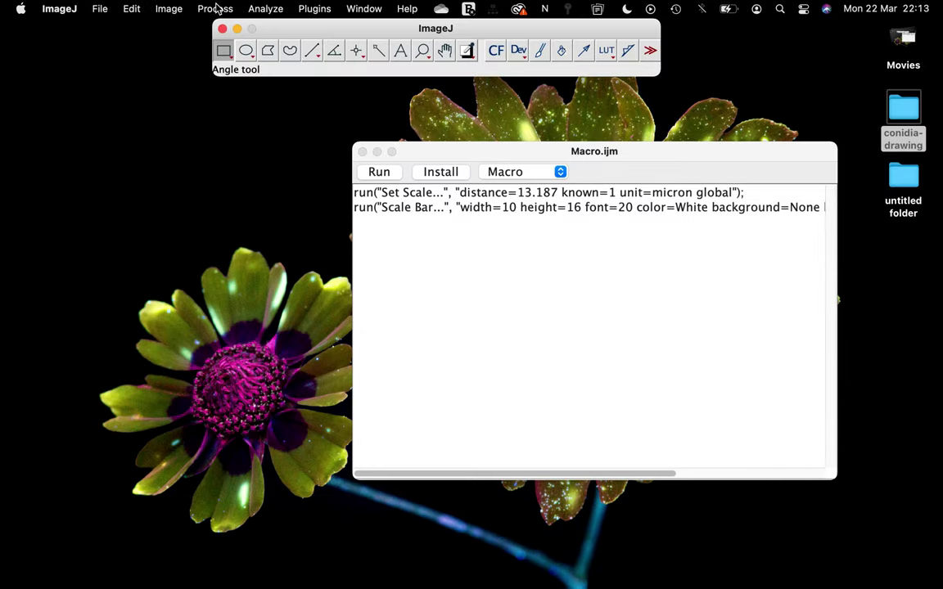
{"action": "left_click", "coordinate": [223, 9]}
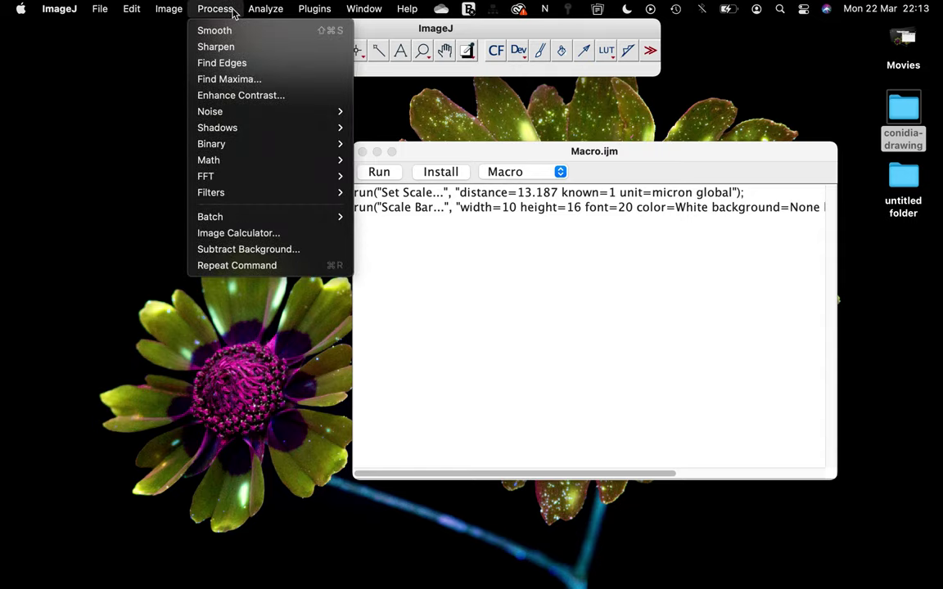
{"action": "mouse_move", "coordinate": [227, 223]}
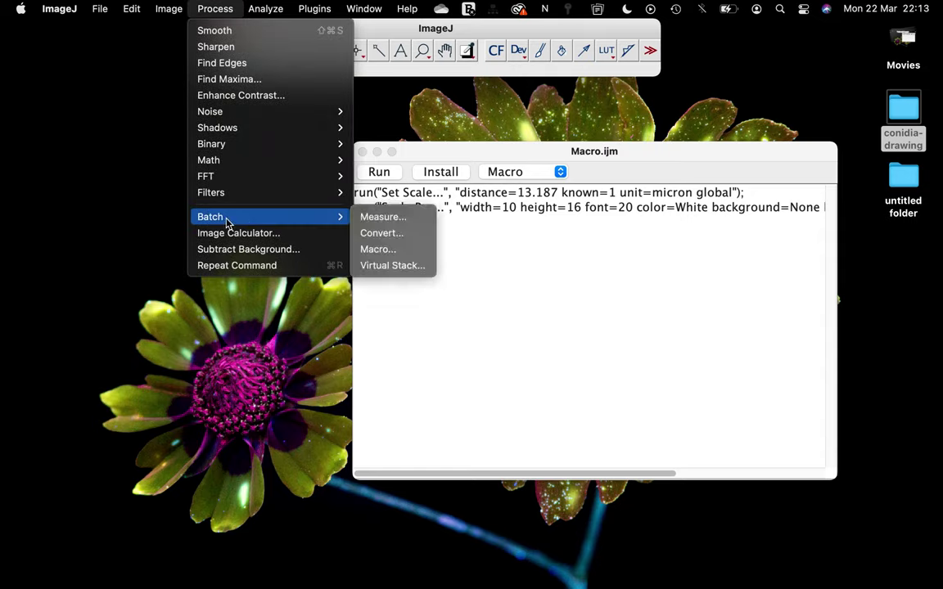
Open Process > Batch > Macro, clear the old code, and paste Macro.ijm's Set Scale and Scale Bar lines.
{"action": "left_click", "coordinate": [388, 251]}
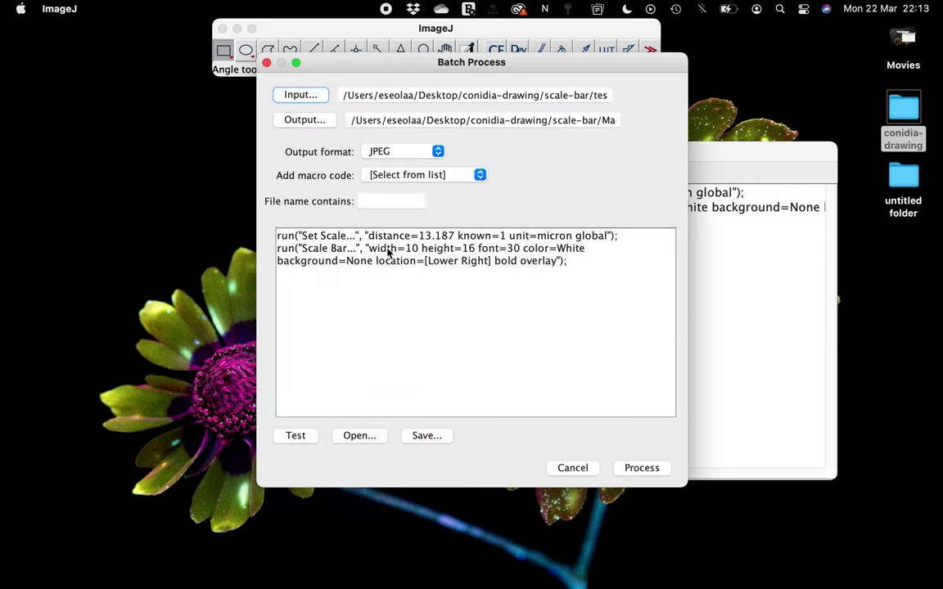
{"action": "key", "text": "super+a"}
{"action": "key", "text": "BackSpace"}
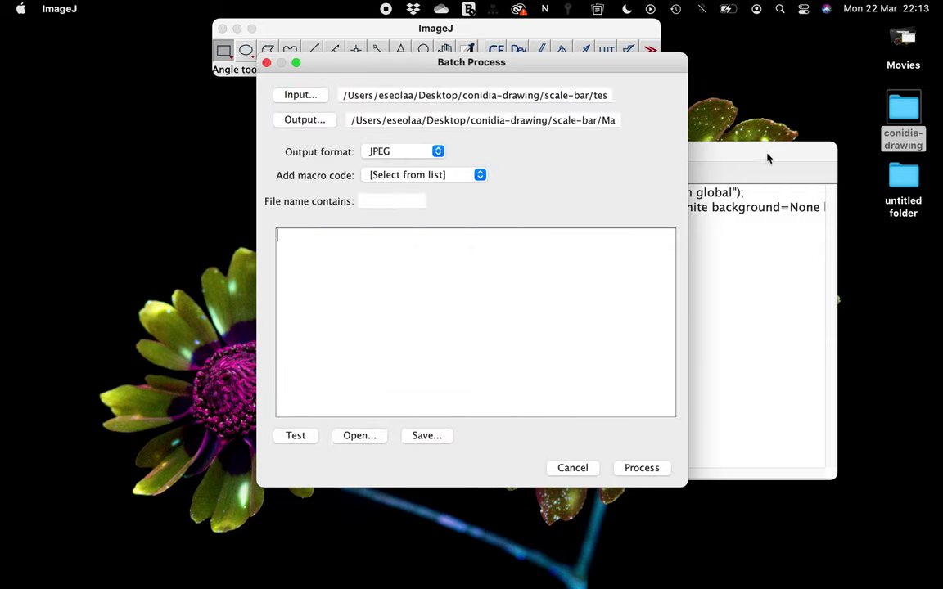
{"action": "left_click_drag", "start_coordinate": [761, 155], "coordinate": [797, 157]}
{"action": "key", "text": "super+a"}
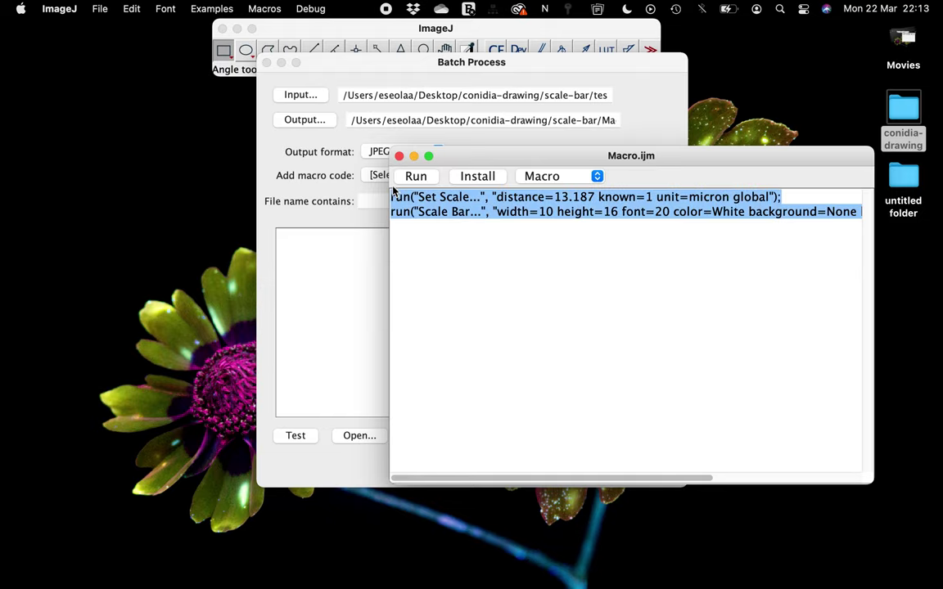
{"action": "left_click", "coordinate": [305, 250]}
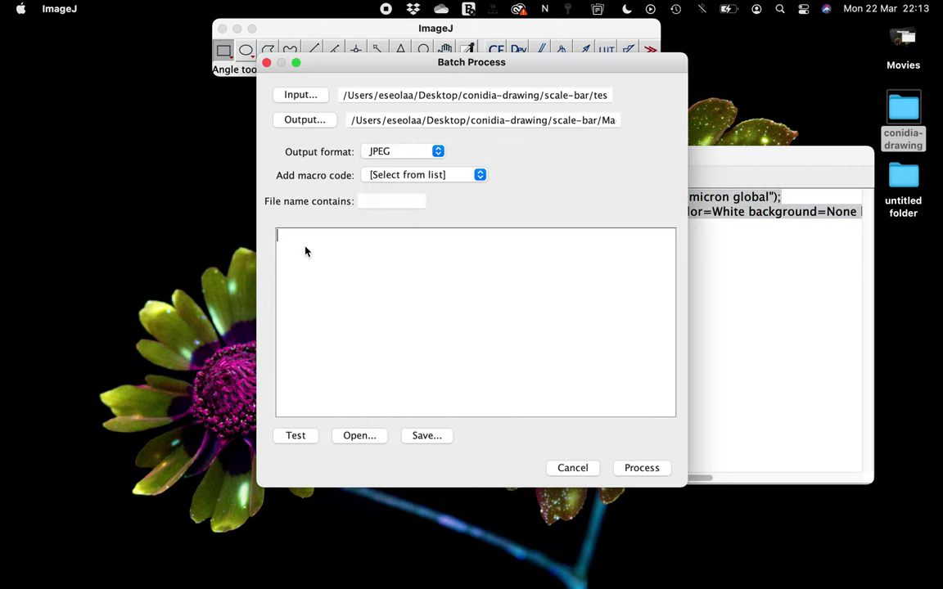
{"action": "type", "text": "run(\"Set Scale...\", \"distance=13.187 known=1 unit=micron global\"); run(\"Scale Bar...\", \"width=10 height=16 font=20 color=White background=None location=[Lower Right] bold overlay\");"}
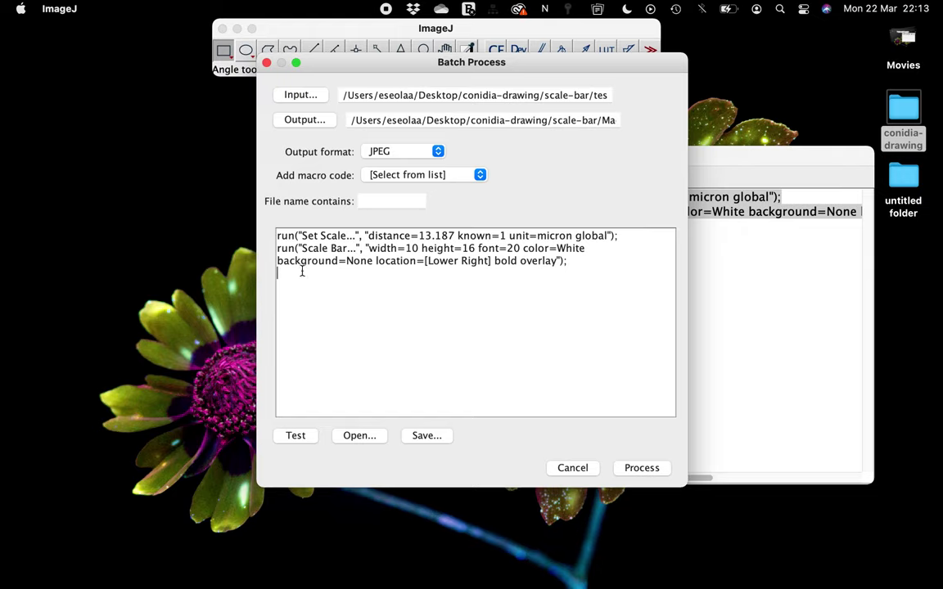
Set the test-puncta folder as the batch input folder.
{"action": "left_click", "coordinate": [297, 96]}
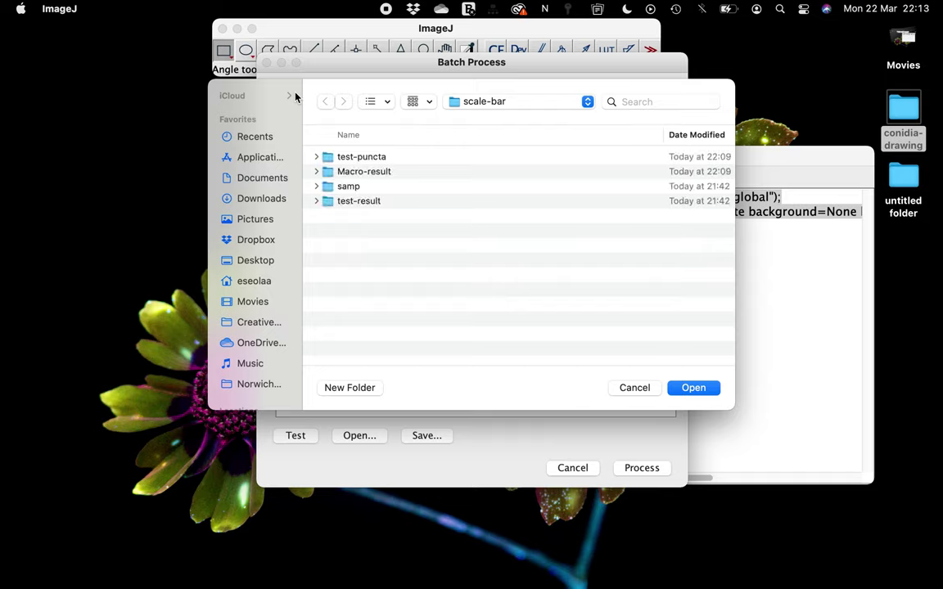
{"action": "double_click", "coordinate": [352, 156]}
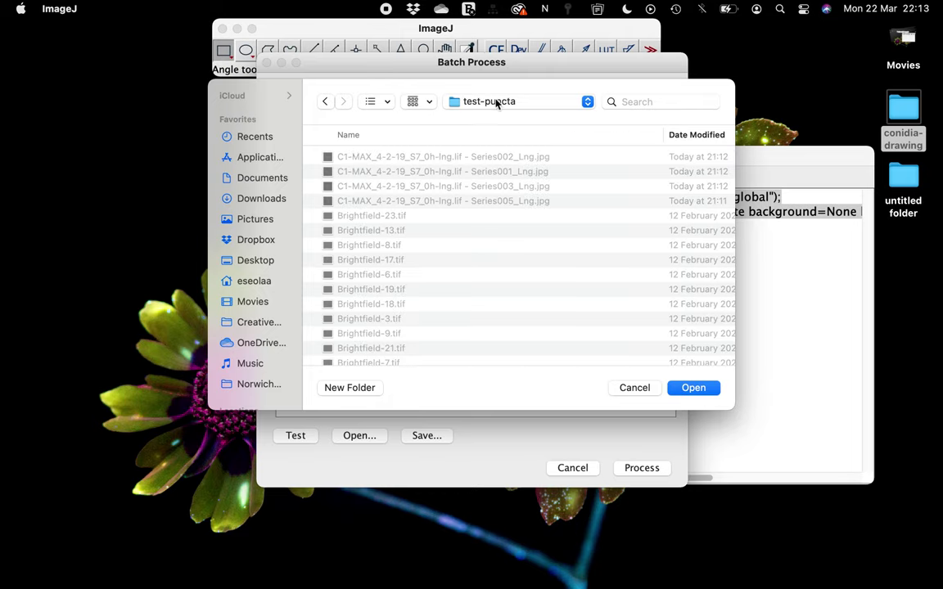
{"action": "scroll", "coordinate": [446, 236], "scroll_direction": "down", "scroll_amount": 5}
{"action": "scroll", "coordinate": [445, 232], "scroll_direction": "up", "scroll_amount": 5}
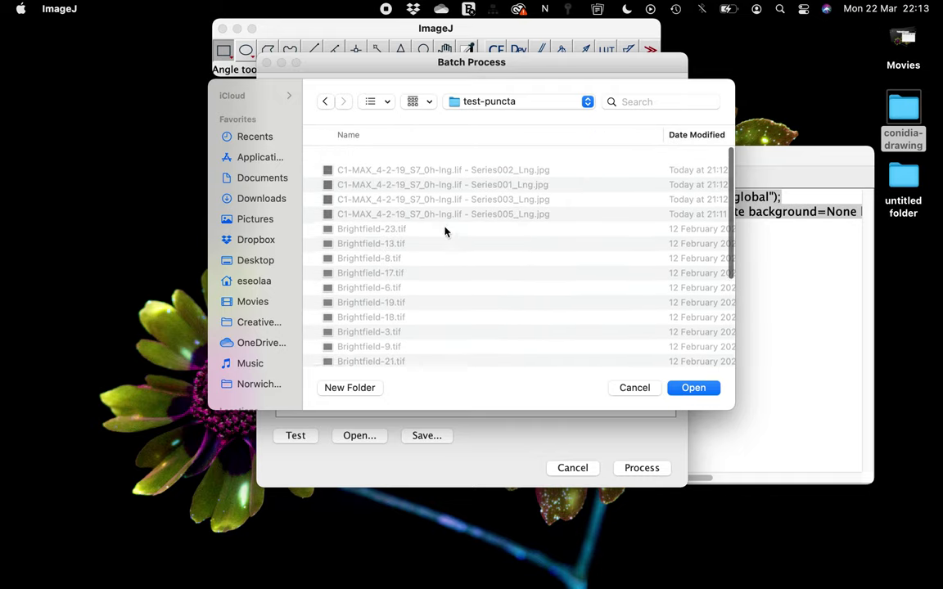
{"action": "left_click", "coordinate": [711, 388]}
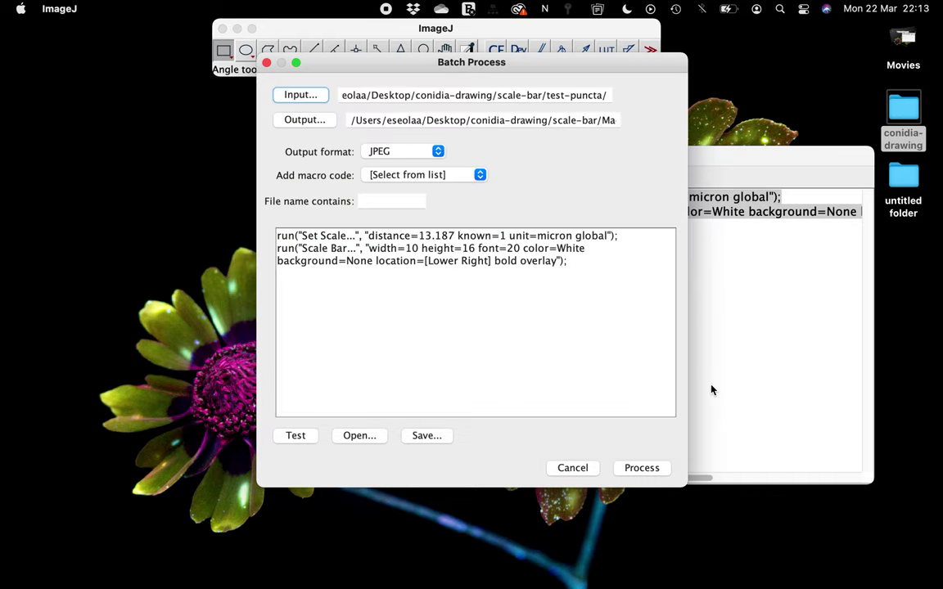
Set scale-bar/Macro-result as the batch output folder.
{"action": "left_click", "coordinate": [295, 121]}
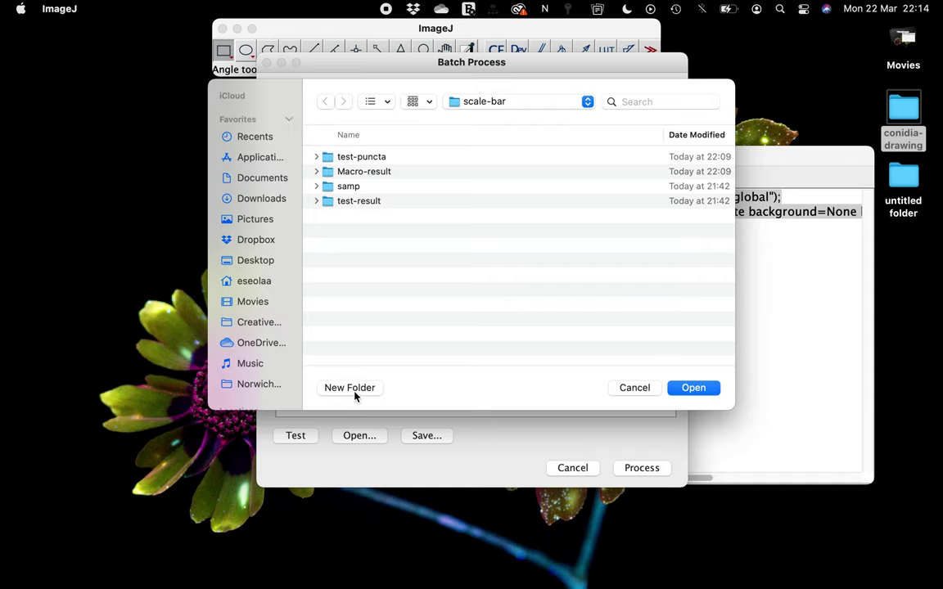
{"action": "left_click", "coordinate": [368, 172]}
{"action": "double_click", "coordinate": [367, 172]}
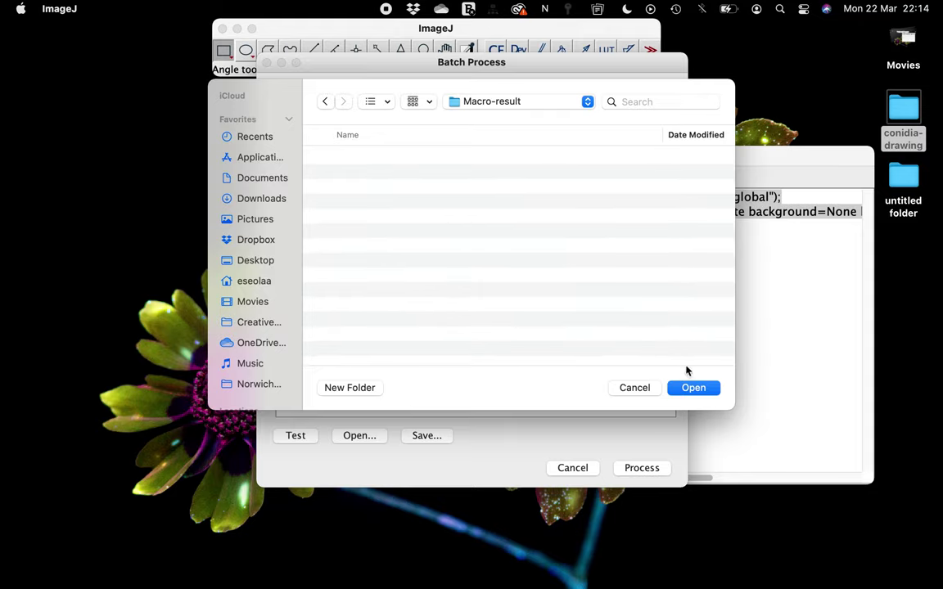
{"action": "left_click", "coordinate": [694, 387]}
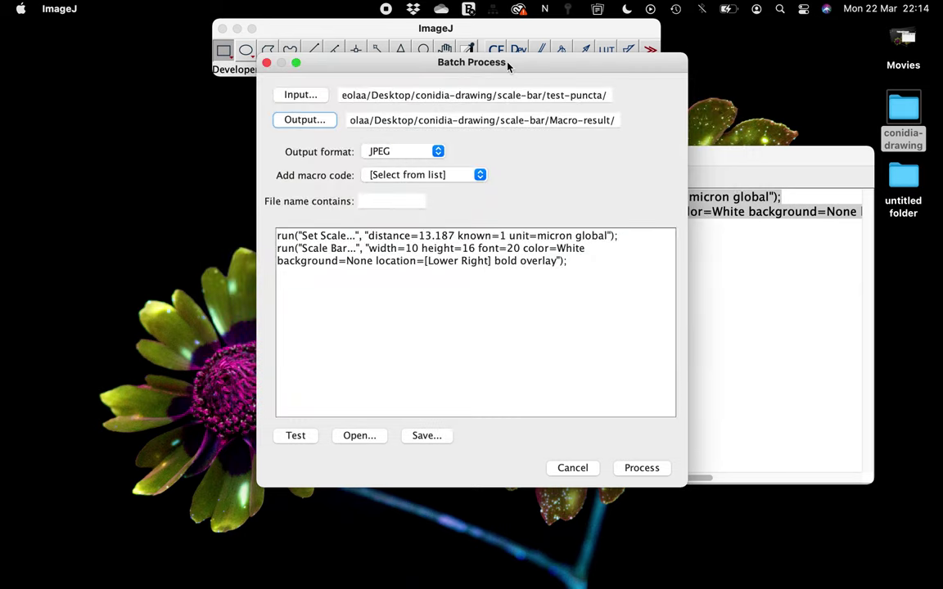
{"action": "left_click_drag", "start_coordinate": [505, 63], "coordinate": [646, 39]}
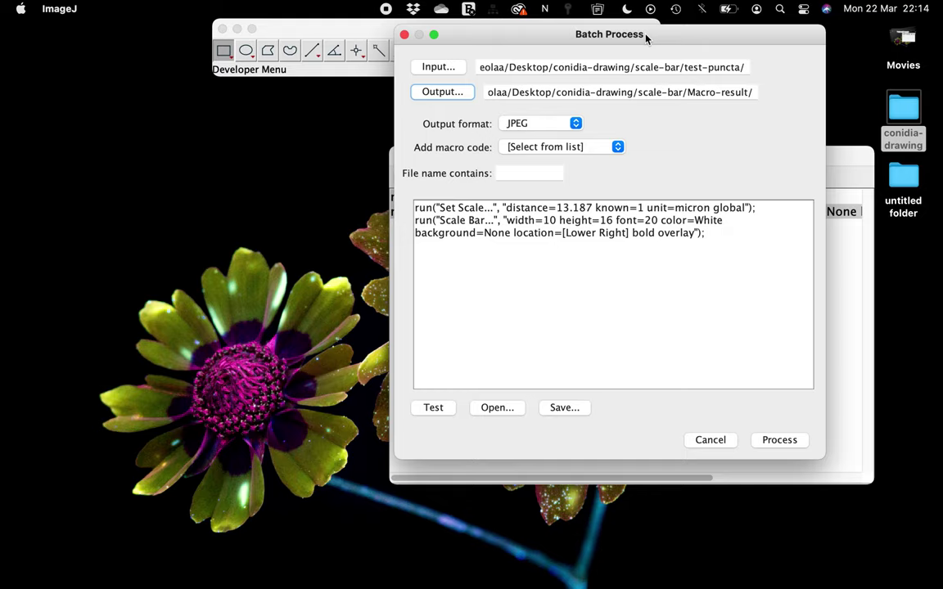
Test the macro on a sample puncta image, giving a white 10 µm scale bar.
{"action": "left_click_drag", "start_coordinate": [480, 276], "coordinate": [407, 208]}
{"action": "key", "text": "super+c"}
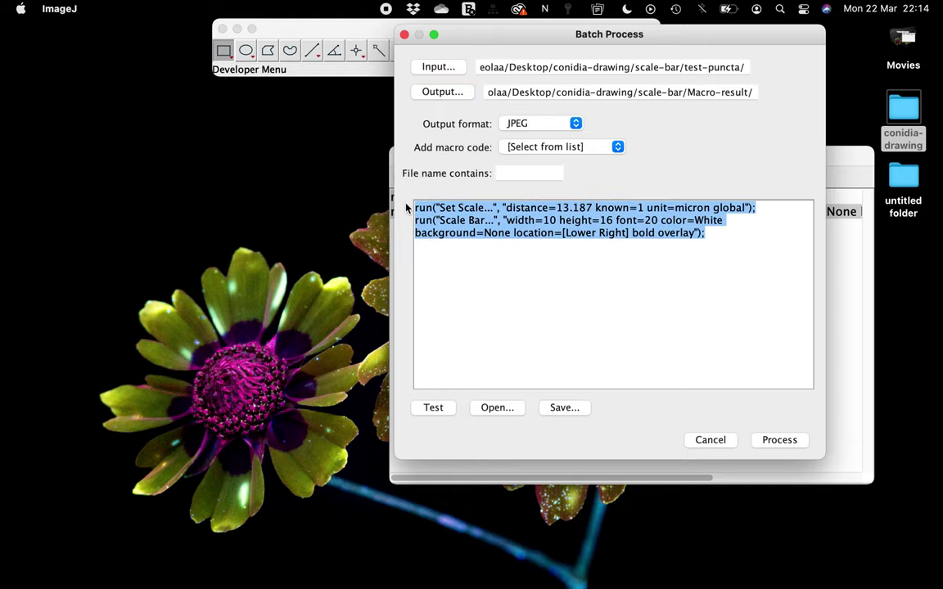
{"action": "left_click", "coordinate": [435, 410]}
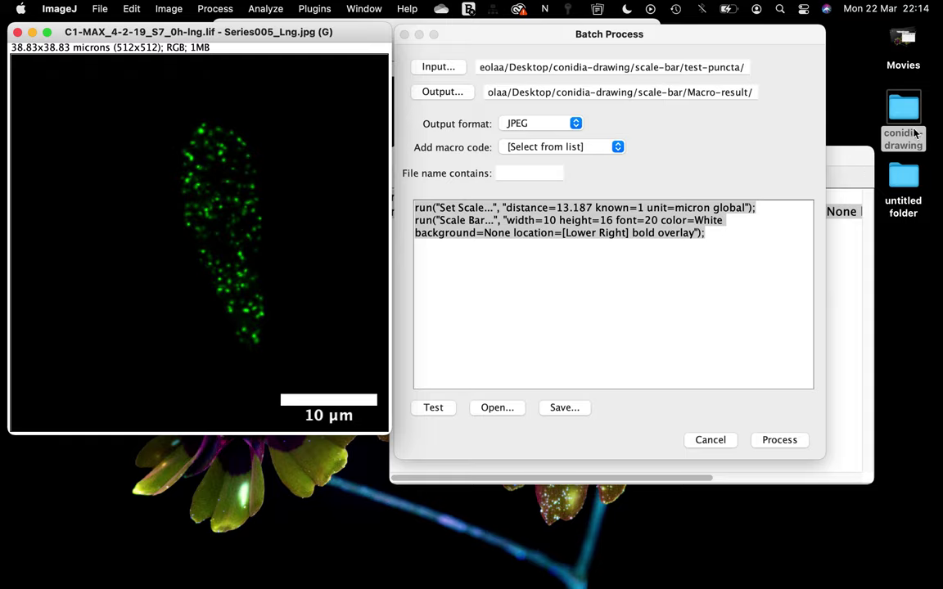
{"action": "double_click", "coordinate": [900, 101]}
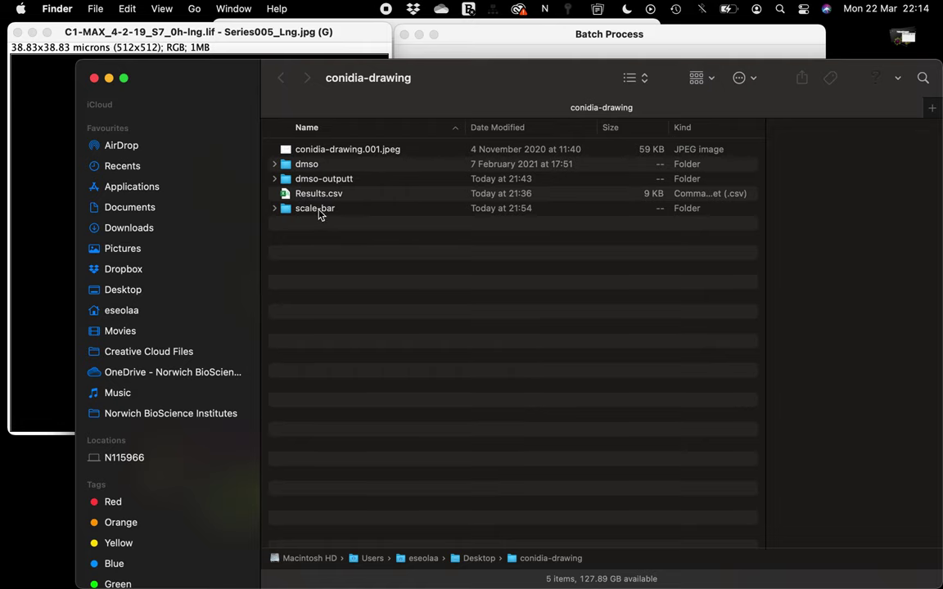
{"action": "double_click", "coordinate": [319, 210]}
{"action": "double_click", "coordinate": [319, 182]}
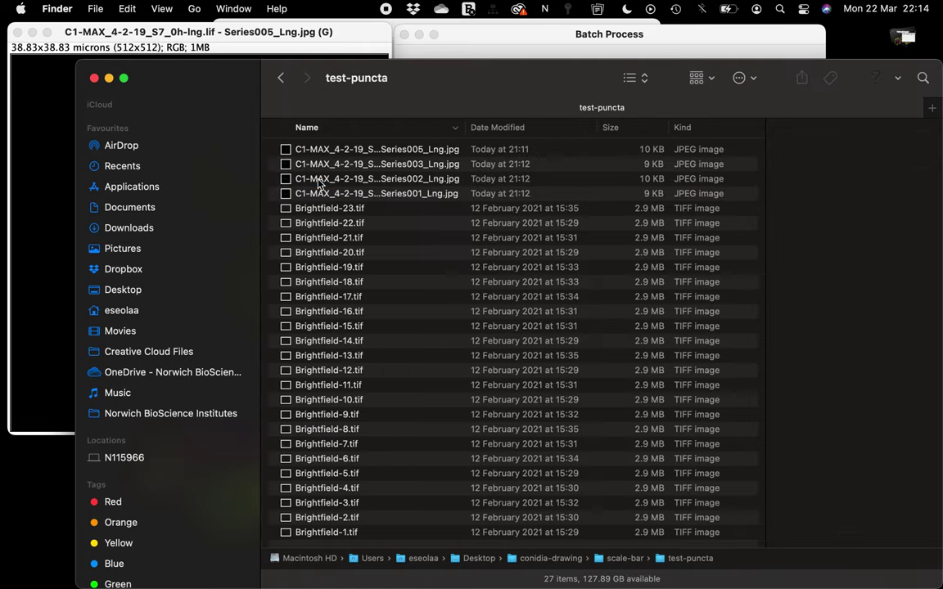
{"action": "double_click", "coordinate": [290, 150]}
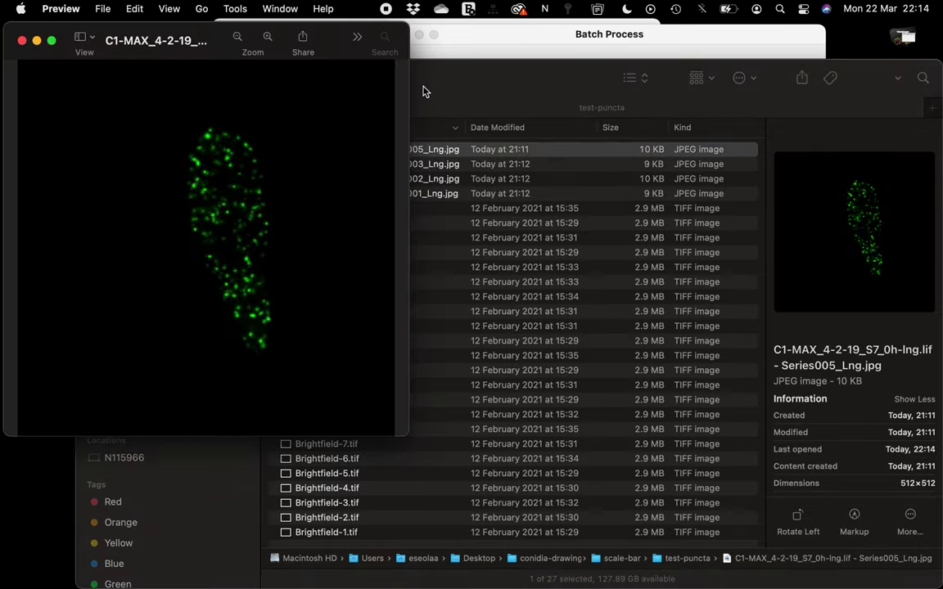
{"action": "left_click_drag", "start_coordinate": [421, 90], "coordinate": [680, 89]}
{"action": "left_click_drag", "start_coordinate": [194, 43], "coordinate": [606, 44]}
{"action": "left_click", "coordinate": [275, 32]}
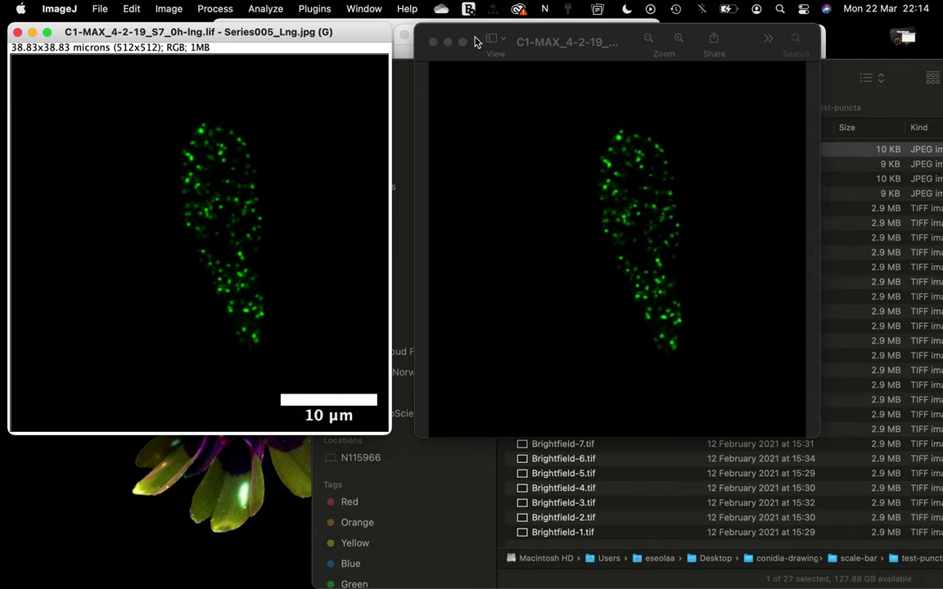
{"action": "left_click", "coordinate": [433, 42]}
{"action": "left_click", "coordinate": [440, 83]}
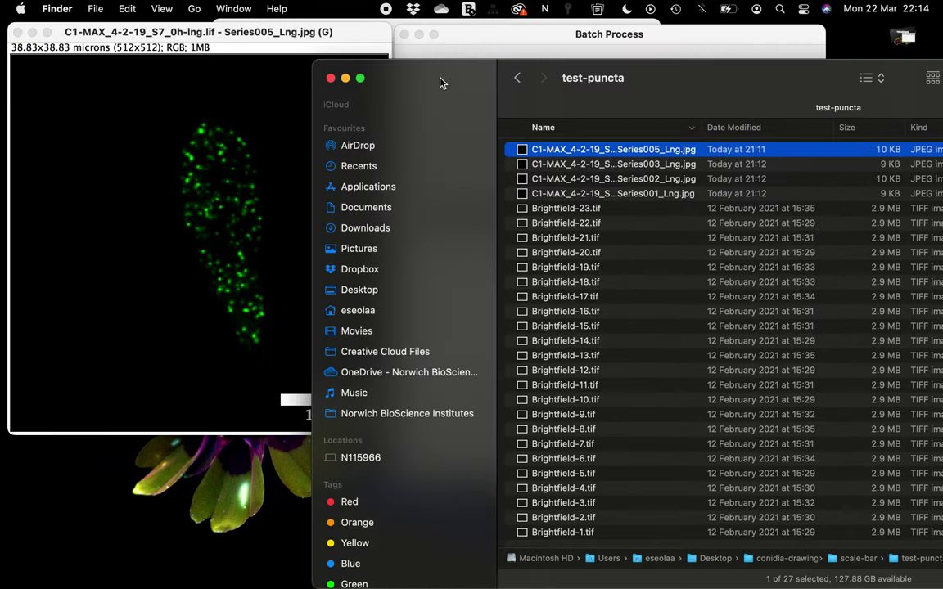
{"action": "left_click", "coordinate": [345, 78]}
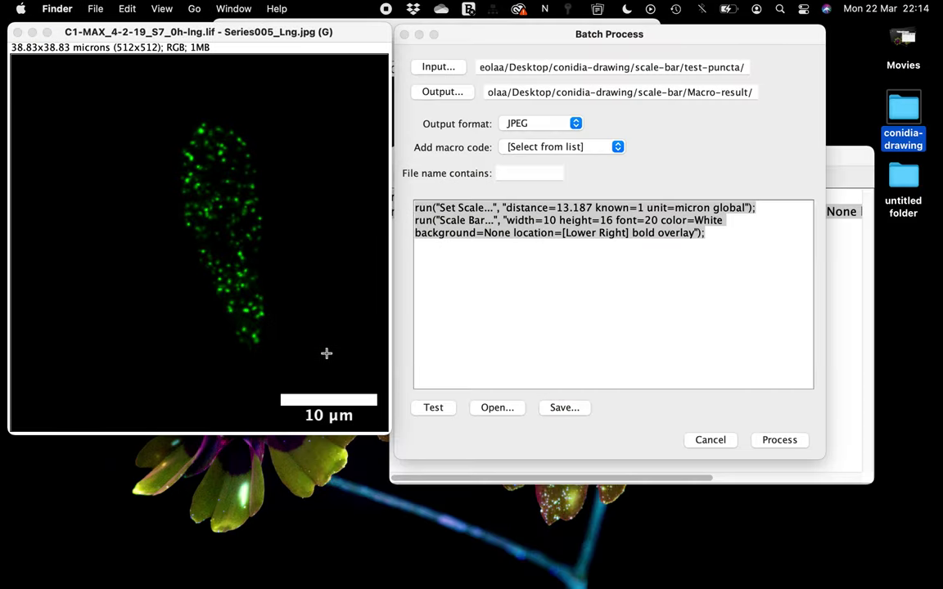
Change the scale bar colour from White to Green and test it.
{"action": "left_click", "coordinate": [698, 221]}
{"action": "left_click", "coordinate": [695, 222]}
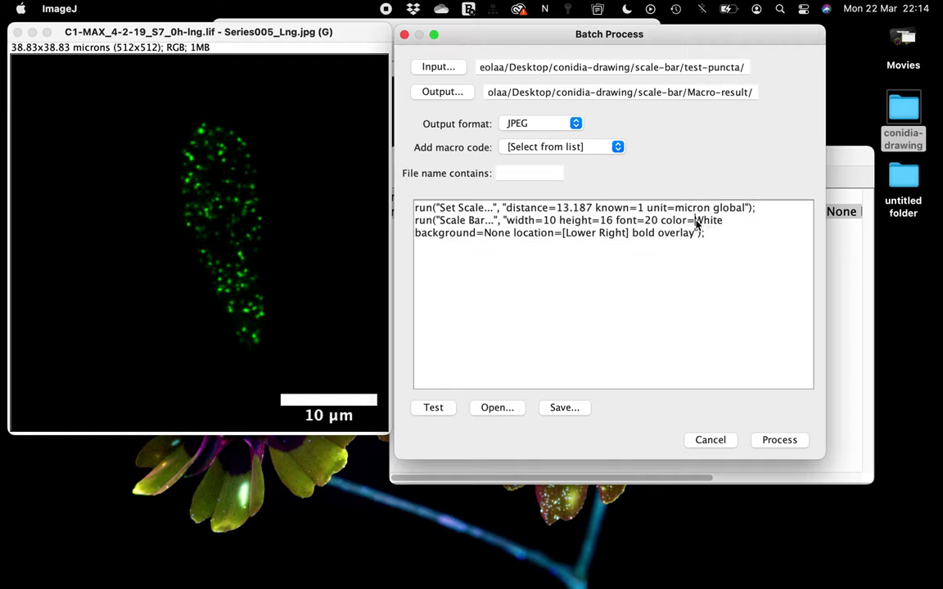
{"action": "left_click_drag", "start_coordinate": [696, 222], "coordinate": [724, 222]}
{"action": "key", "text": "BackSpace"}
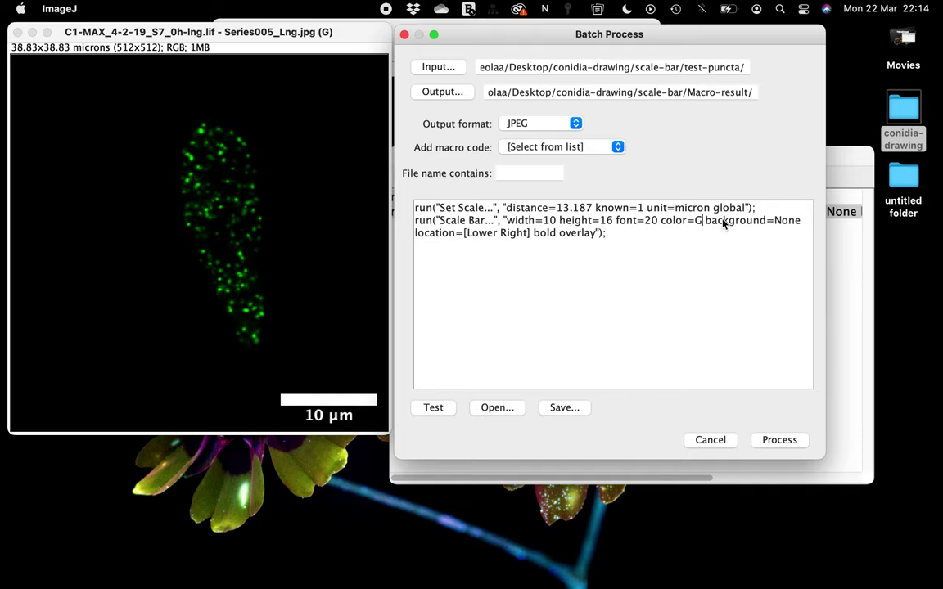
{"action": "type", "text": "Green"}
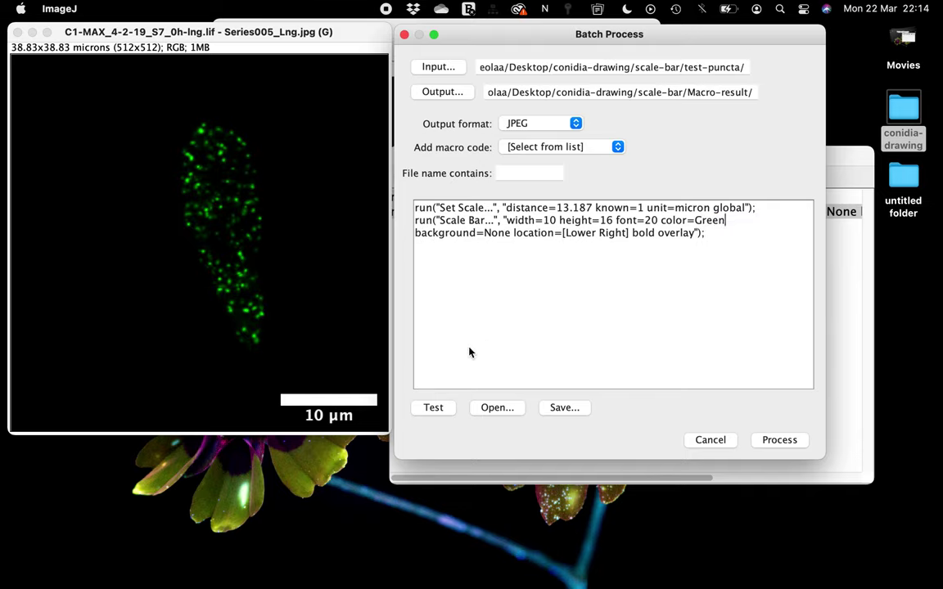
{"action": "left_click", "coordinate": [432, 408]}
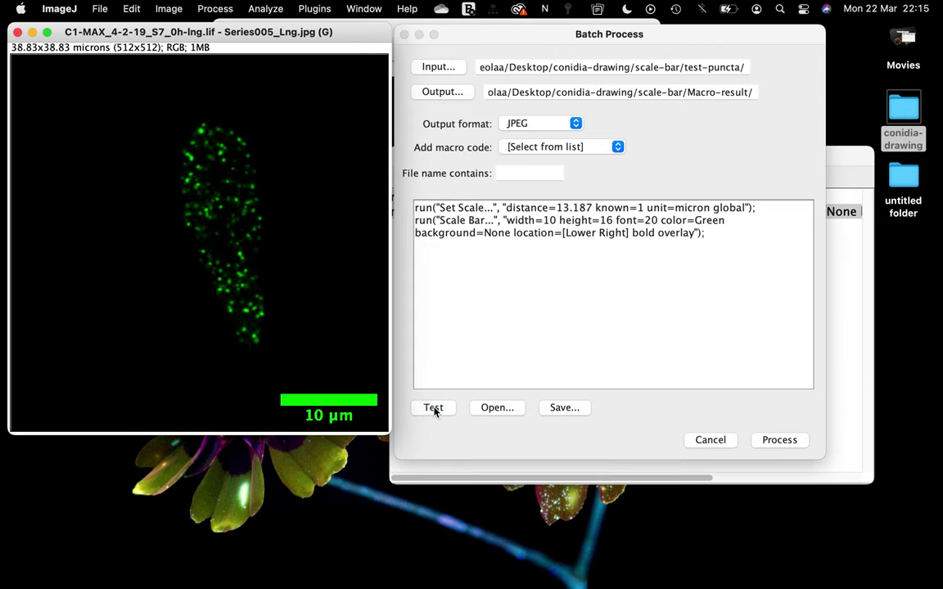
Test a font size of 60, then a bar width of 20 µm.
{"action": "left_click", "coordinate": [602, 228]}
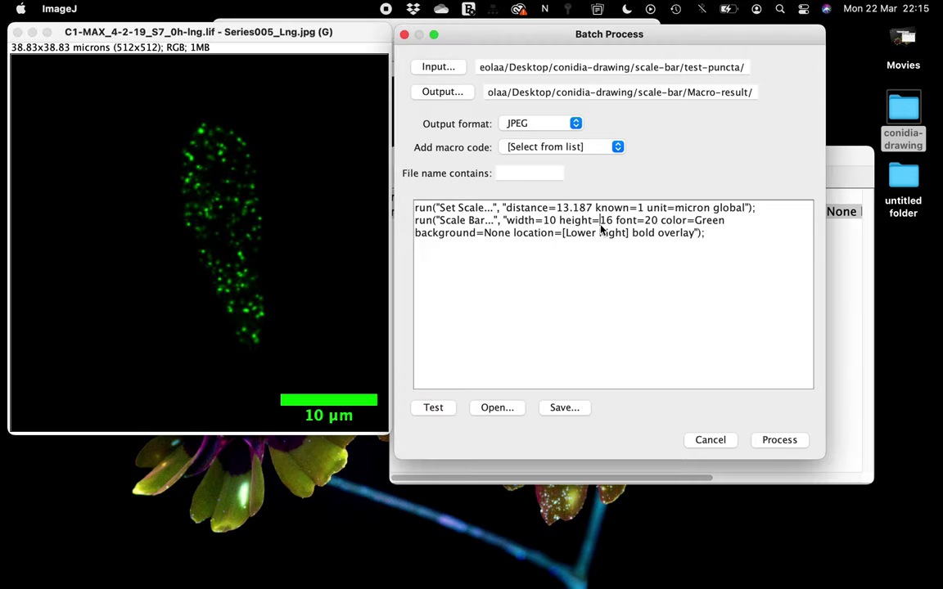
{"action": "left_click", "coordinate": [648, 220]}
{"action": "key", "text": "BackSpace"}
{"action": "type", "text": "6"}
{"action": "left_click", "coordinate": [424, 407]}
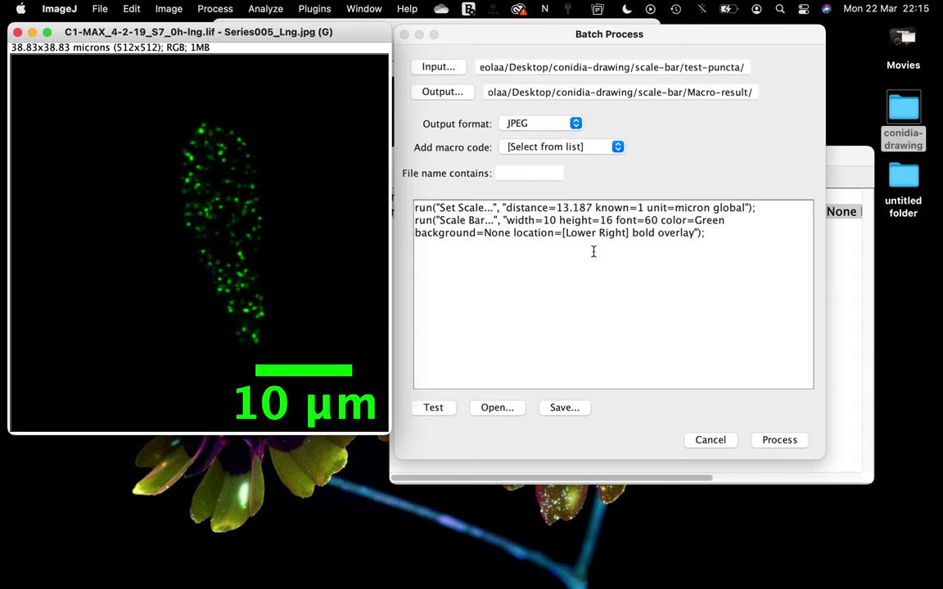
{"action": "left_click", "coordinate": [551, 220]}
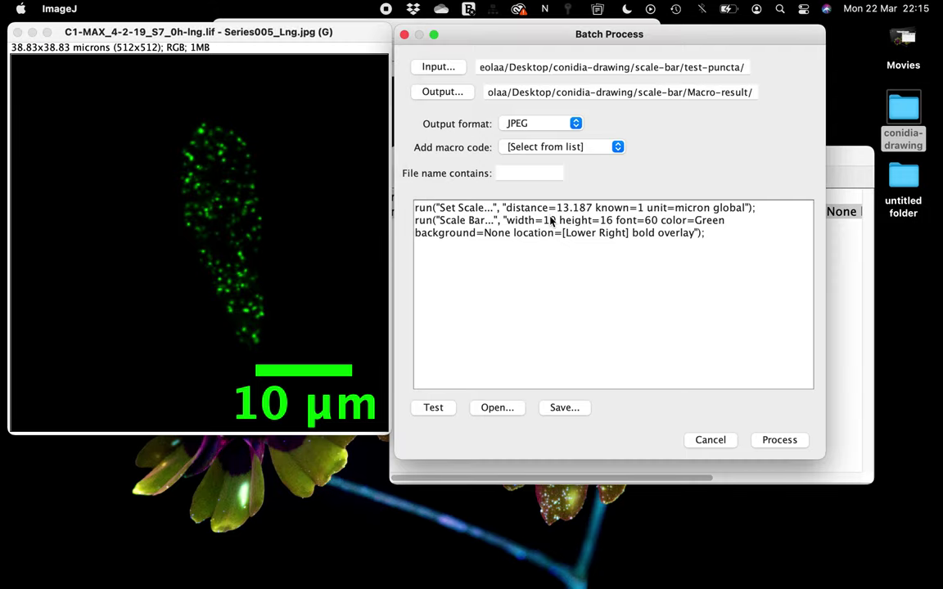
{"action": "key", "text": "BackSpace"}
{"action": "type", "text": "2"}
{"action": "left_click", "coordinate": [431, 408]}
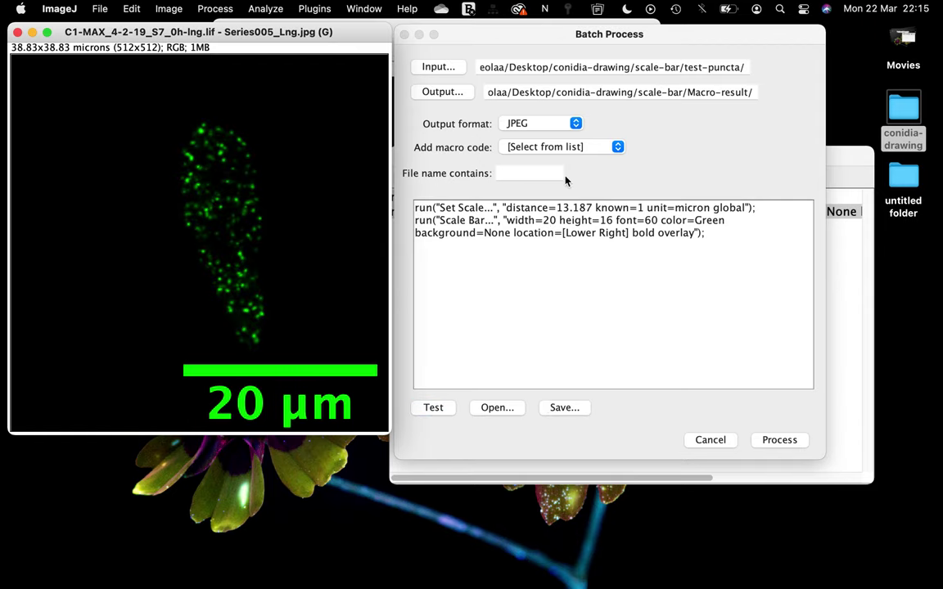
Select and delete all the macro code.
{"action": "left_click", "coordinate": [550, 219]}
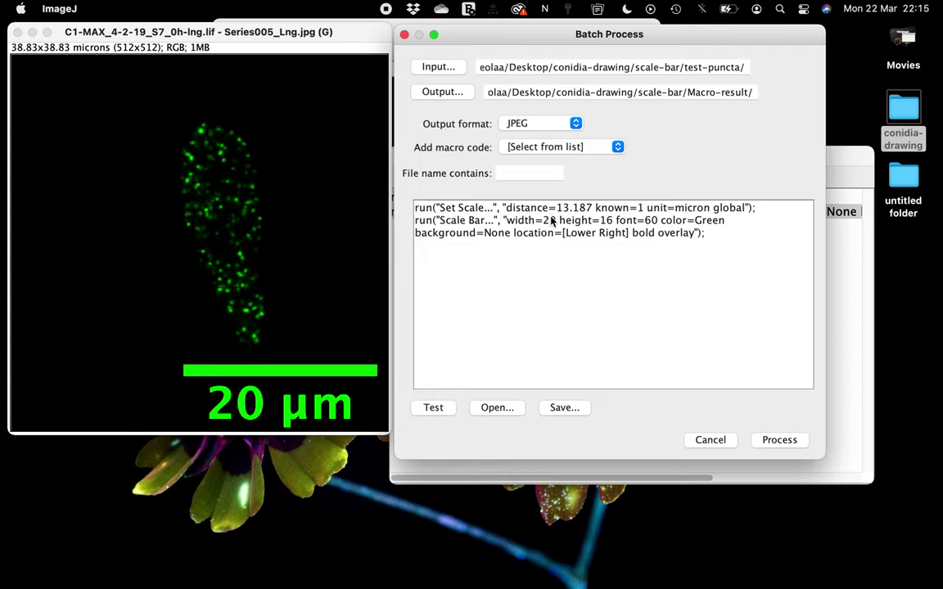
{"action": "key", "text": "super+a"}
{"action": "key", "text": "BackSpace"}
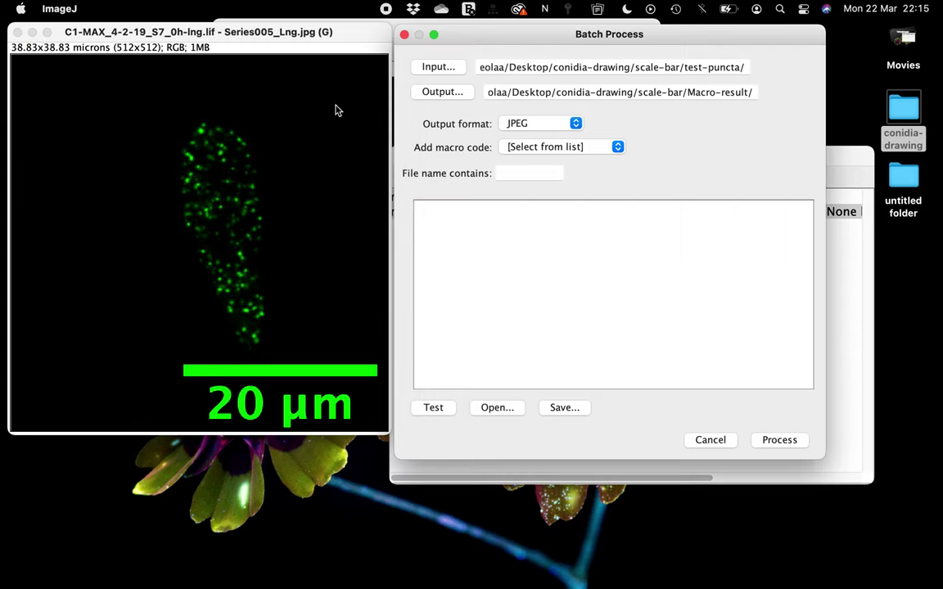
Paste back the white 10 µm scale-bar macro, test it, close the image, and open conidia-drawing.
{"action": "key", "text": "super+v"}
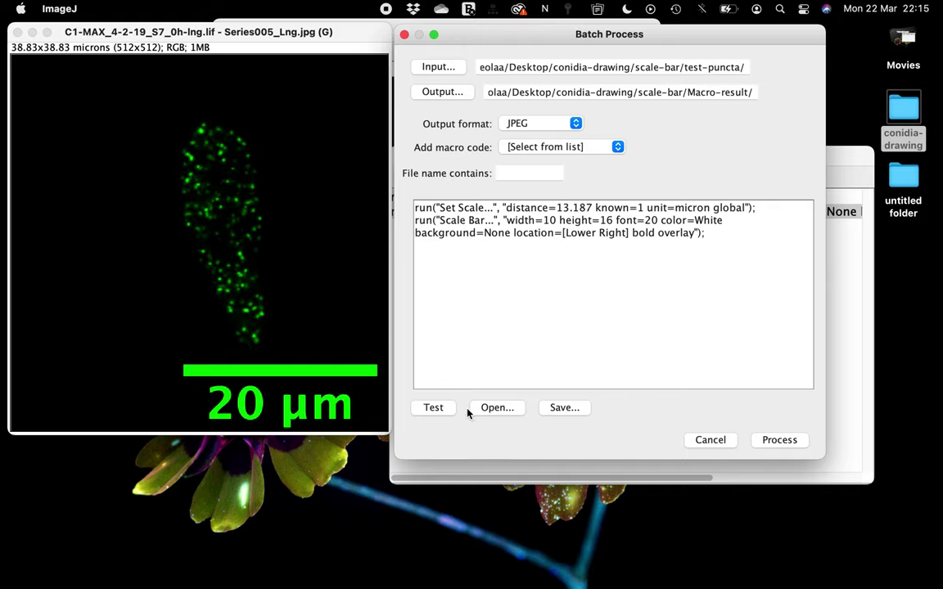
{"action": "left_click", "coordinate": [434, 406]}
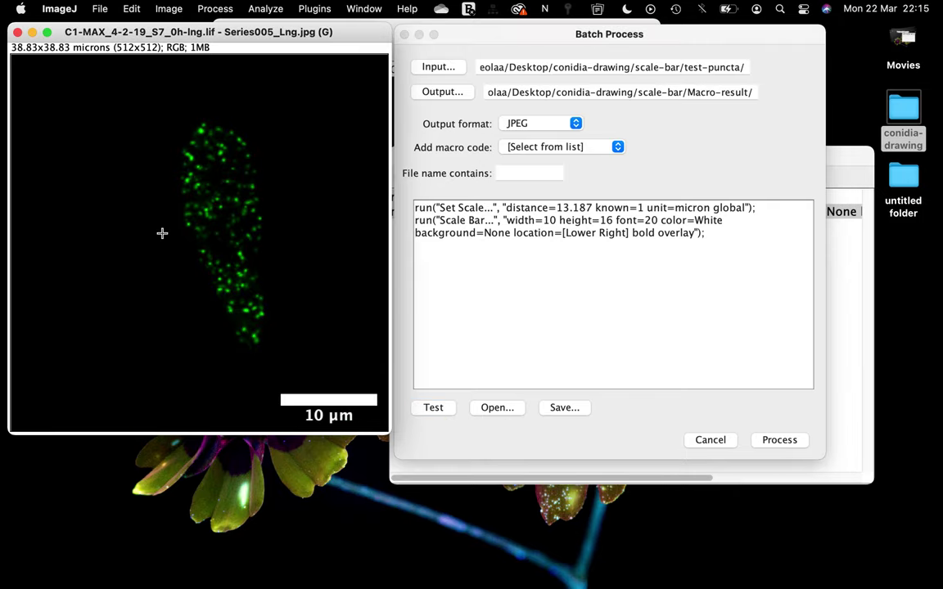
{"action": "left_click", "coordinate": [17, 34]}
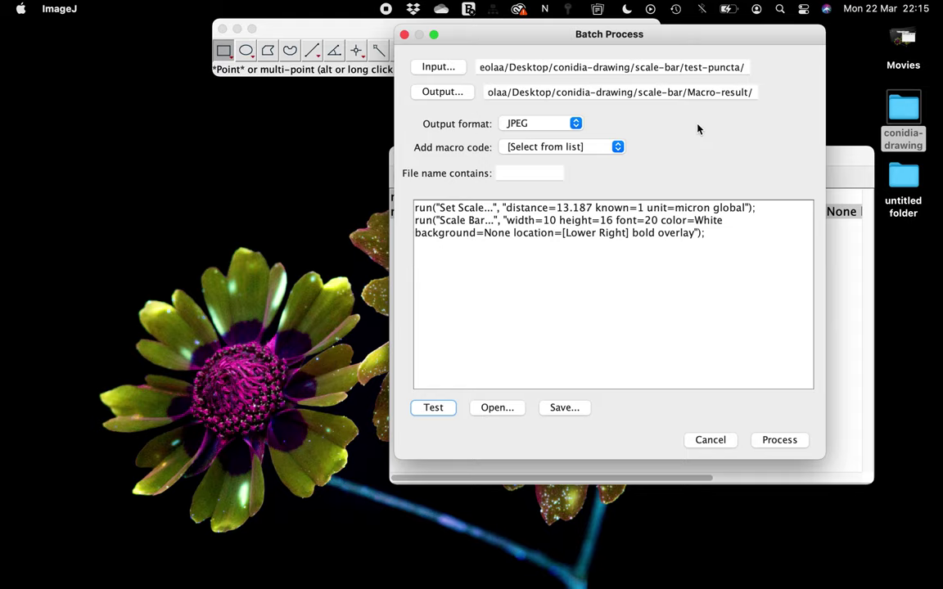
{"action": "left_click", "coordinate": [905, 112]}
{"action": "double_click", "coordinate": [905, 112]}
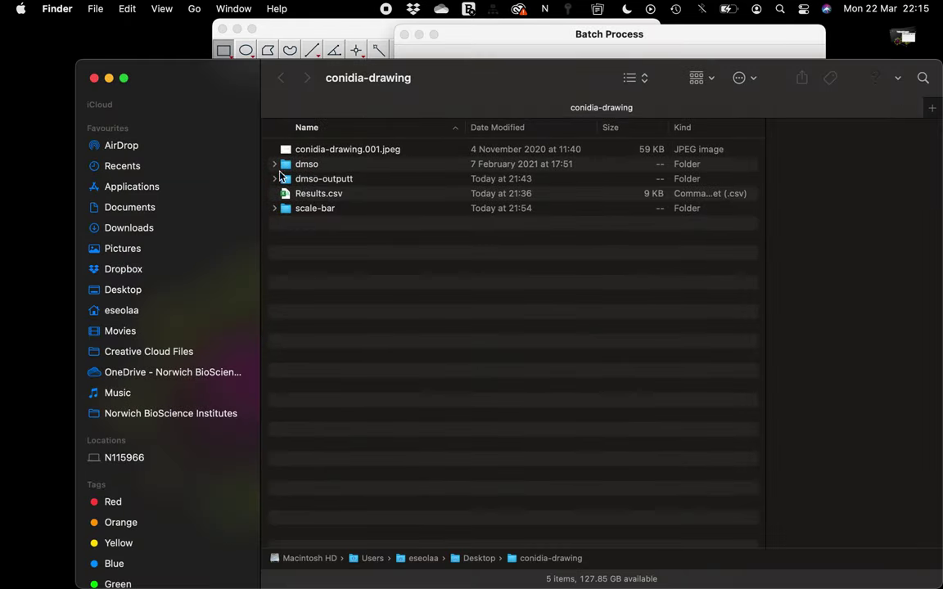
Open the empty scale-bar/Macro-result folder in Finder, then bring Batch Process forward.
{"action": "double_click", "coordinate": [307, 208]}
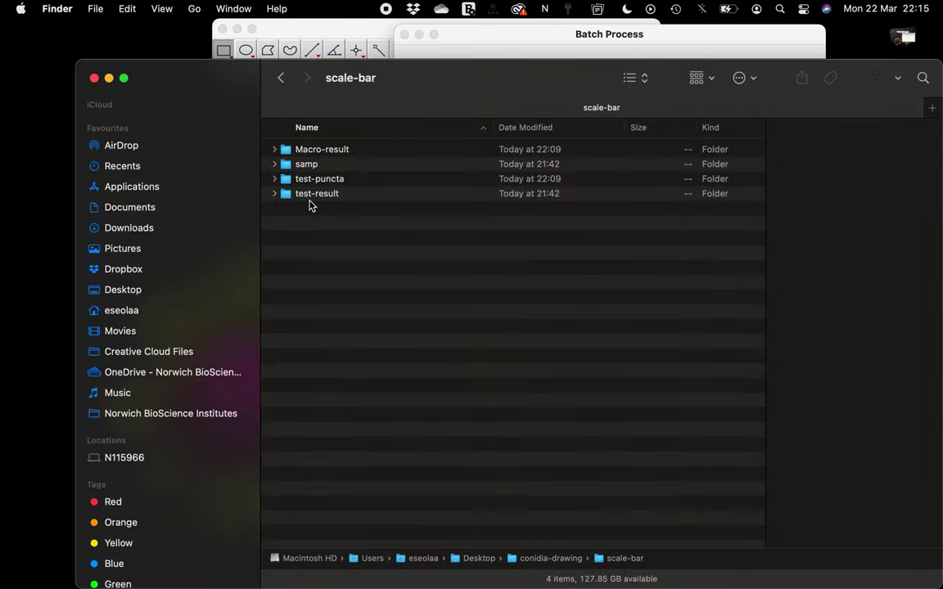
{"action": "double_click", "coordinate": [320, 150]}
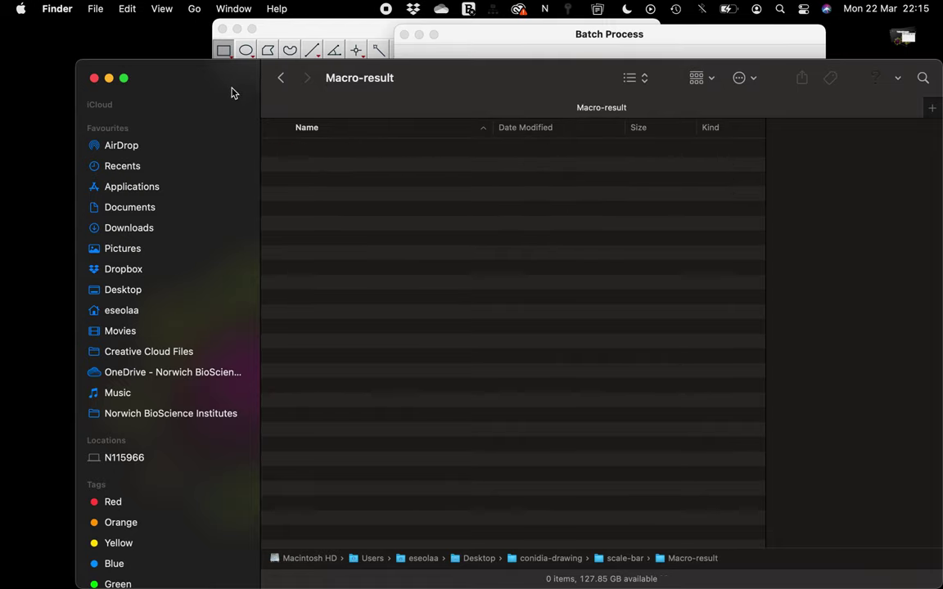
{"action": "left_click_drag", "start_coordinate": [229, 81], "coordinate": [154, 232]}
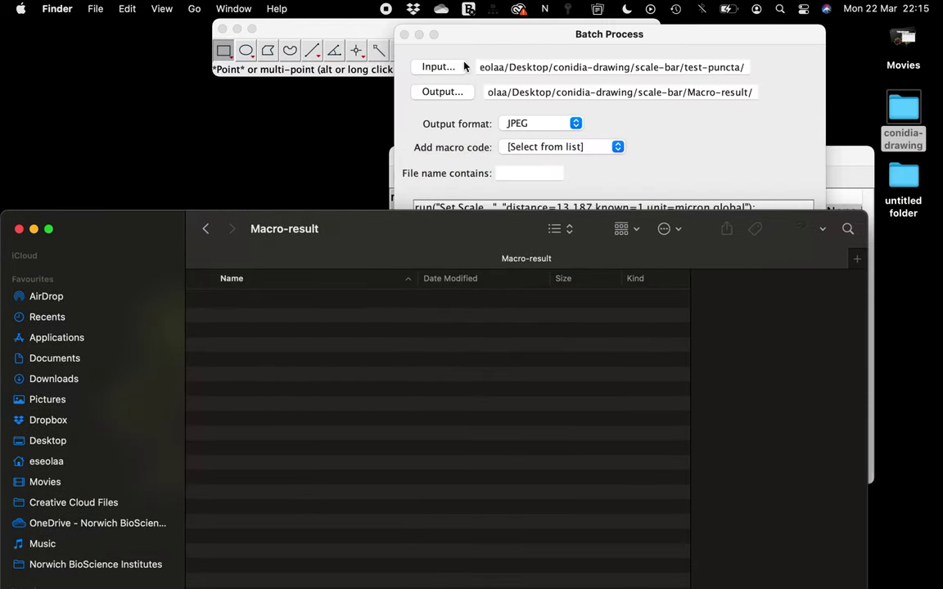
{"action": "left_click", "coordinate": [472, 35]}
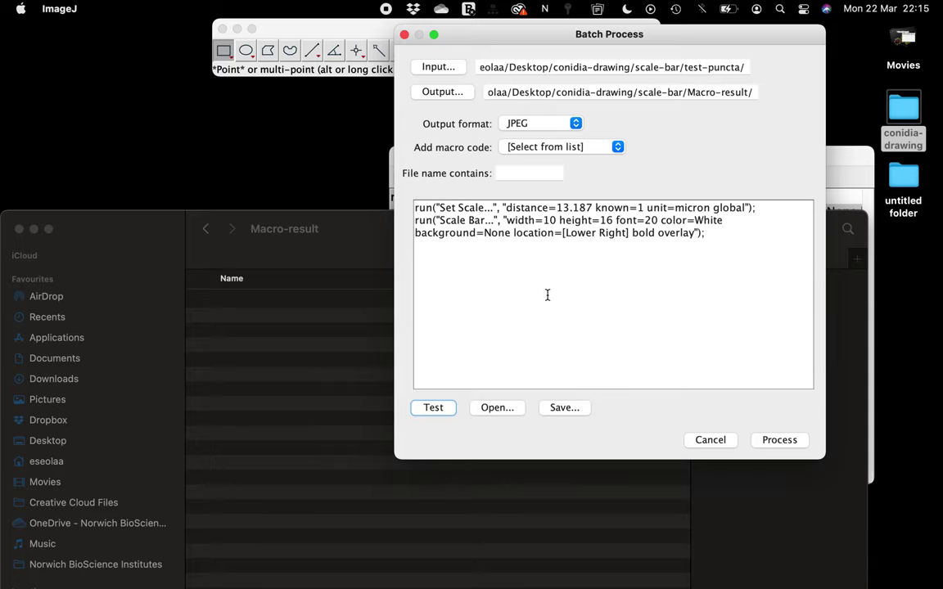
Run the batch process, then open the C1-MAX Series001, 002, 003 and 005 result images.
{"action": "left_click", "coordinate": [769, 442]}
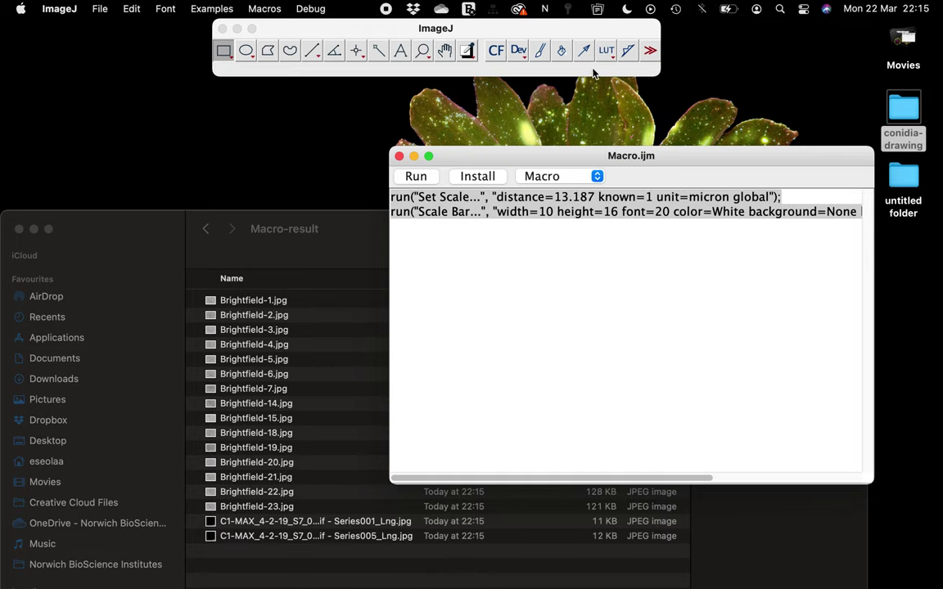
{"action": "left_click_drag", "start_coordinate": [144, 215], "coordinate": [144, 106]}
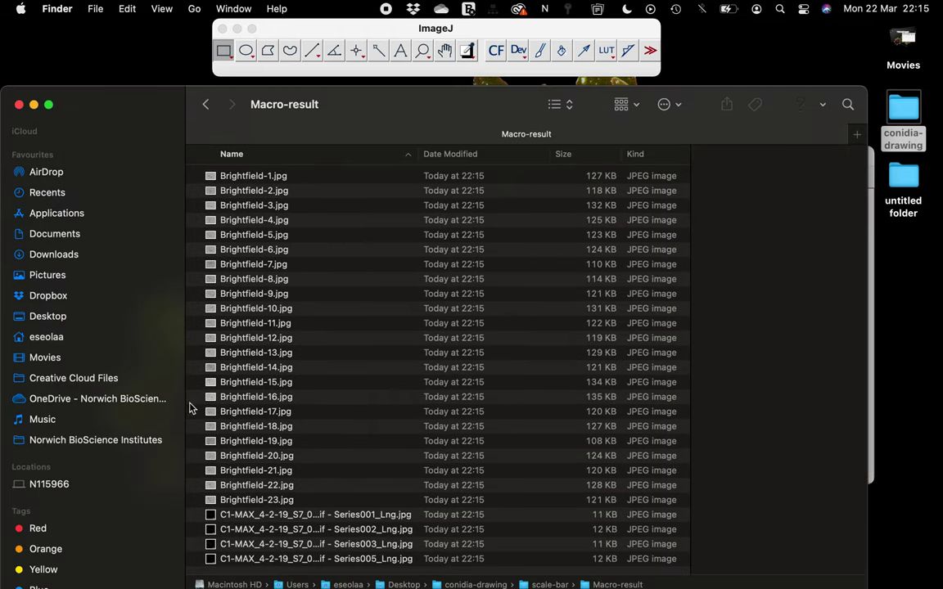
{"action": "double_click", "coordinate": [282, 514]}
{"action": "left_click", "coordinate": [290, 515]}
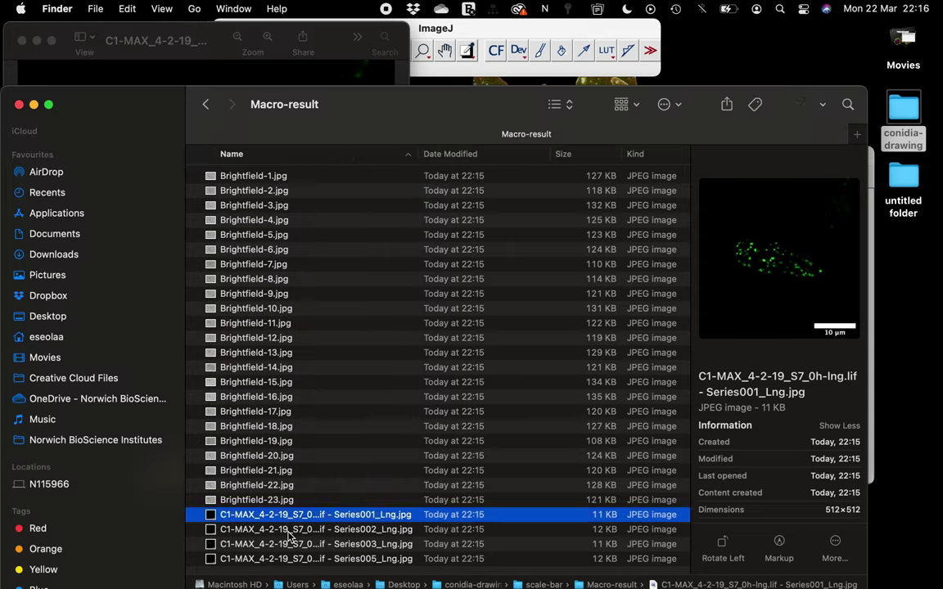
{"action": "double_click", "coordinate": [288, 530]}
{"action": "left_click", "coordinate": [340, 544]}
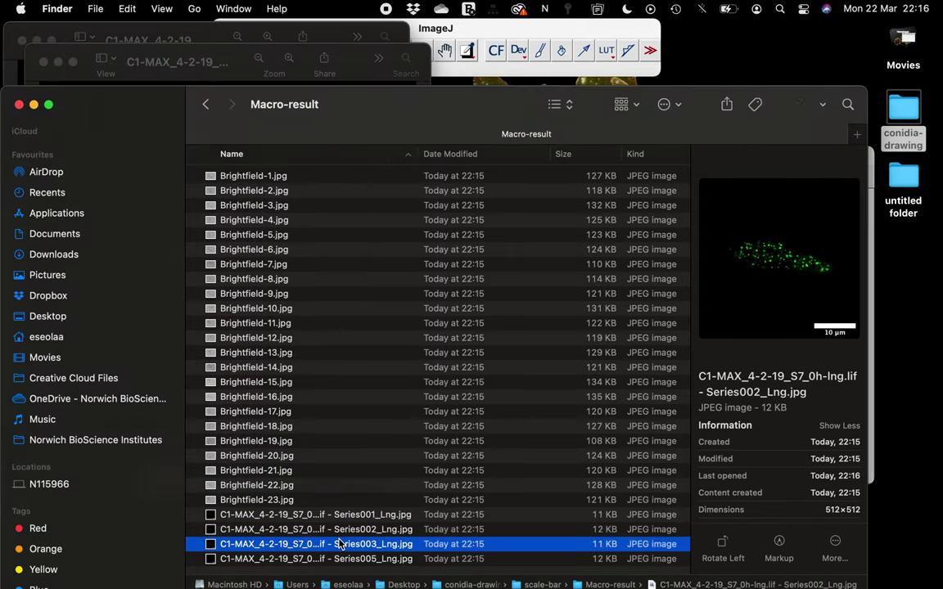
{"action": "double_click", "coordinate": [339, 544]}
{"action": "left_click", "coordinate": [317, 546]}
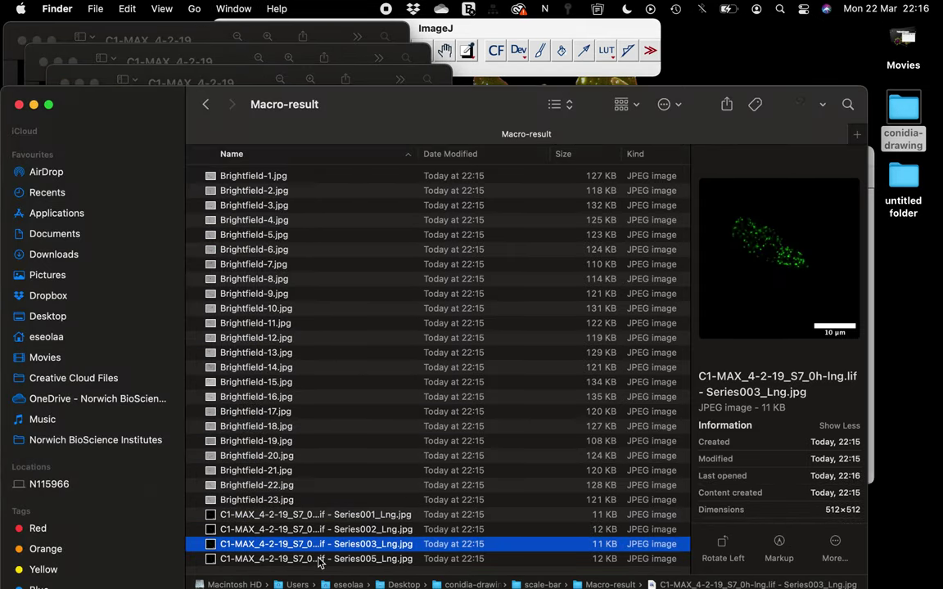
{"action": "double_click", "coordinate": [320, 559]}
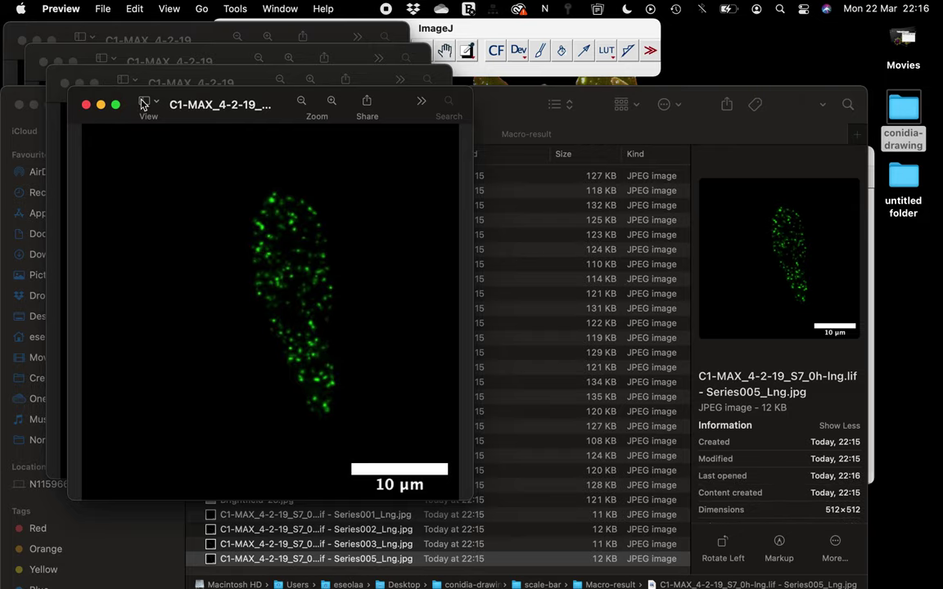
Arrange the result image previews side by side to compare their scale bars.
{"action": "left_click", "coordinate": [143, 104]}
{"action": "left_click", "coordinate": [176, 84]}
{"action": "left_click_drag", "start_coordinate": [346, 97], "coordinate": [565, 69]}
{"action": "left_click", "coordinate": [253, 74]}
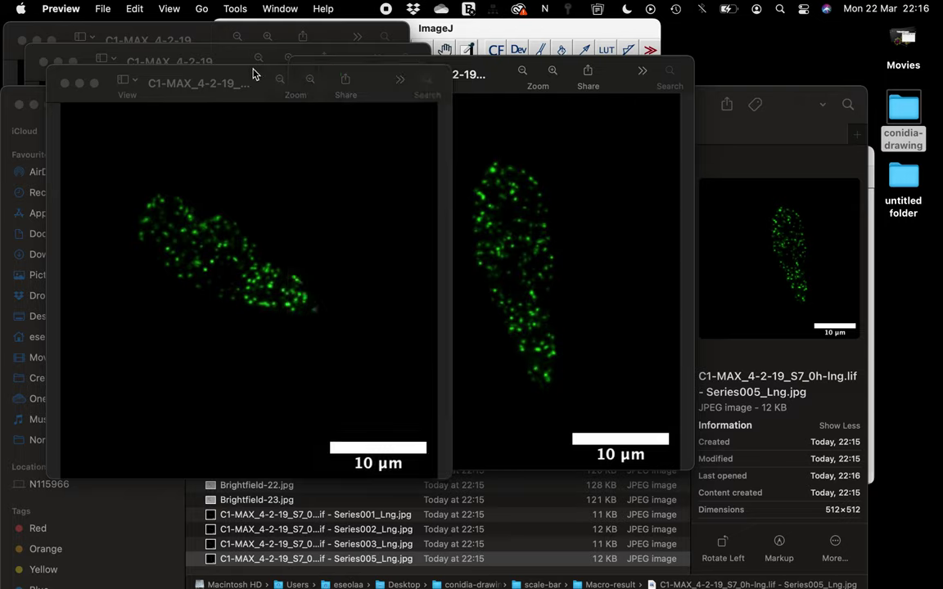
{"action": "left_click", "coordinate": [202, 54]}
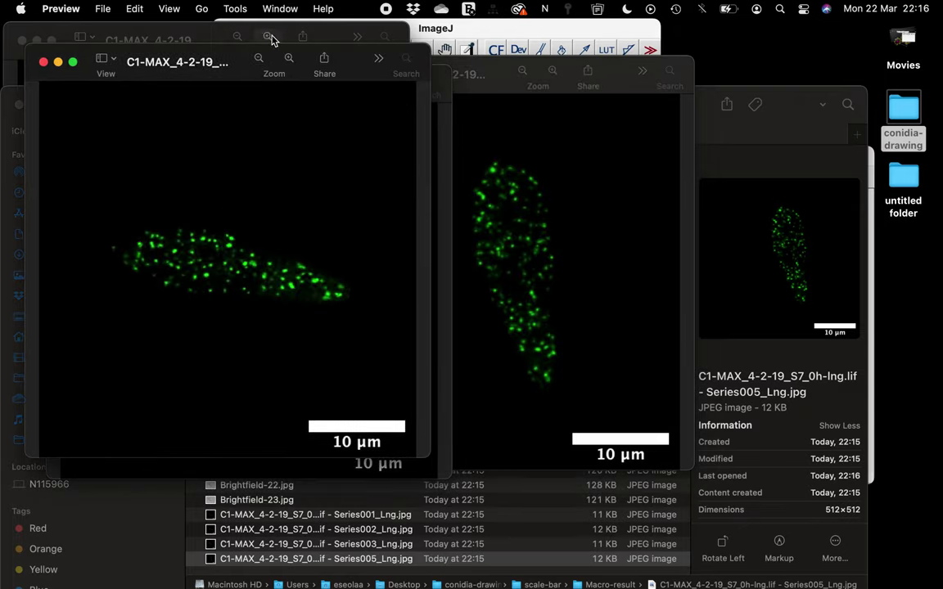
{"action": "left_click_drag", "start_coordinate": [214, 37], "coordinate": [301, 84]}
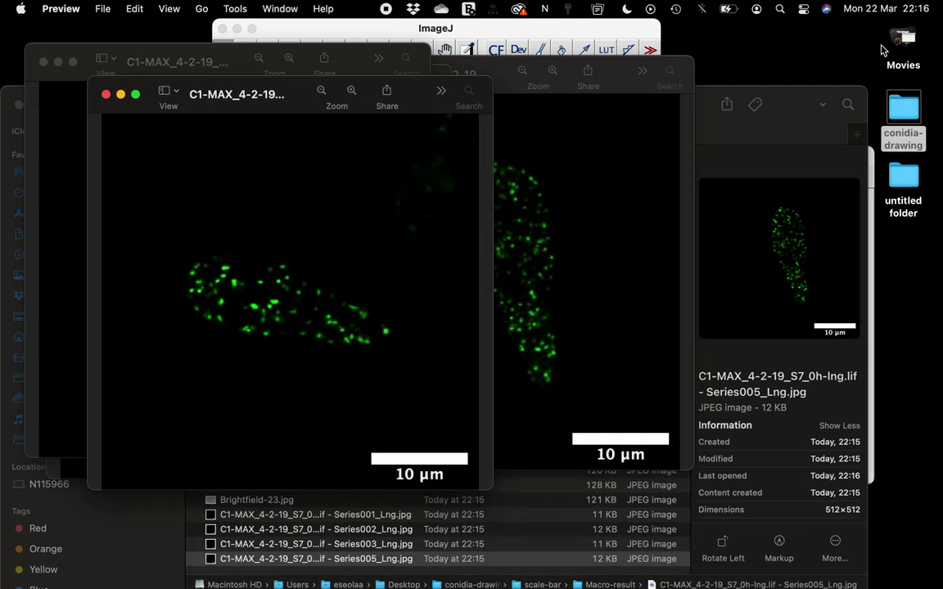
{"action": "left_click", "coordinate": [696, 113]}
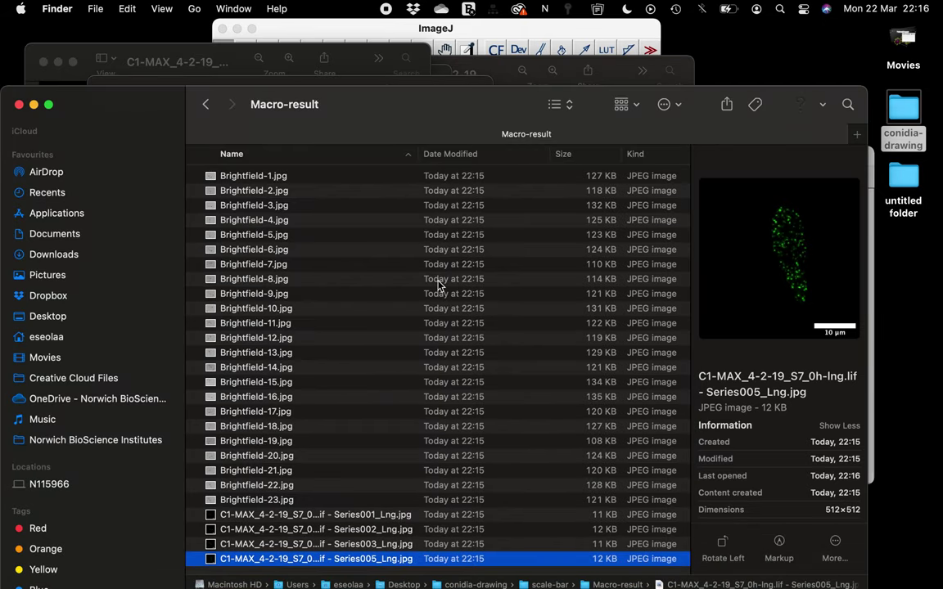
Minimize the Macro-result Finder window and close the front C1-MAX result preview.
{"action": "left_click", "coordinate": [33, 104]}
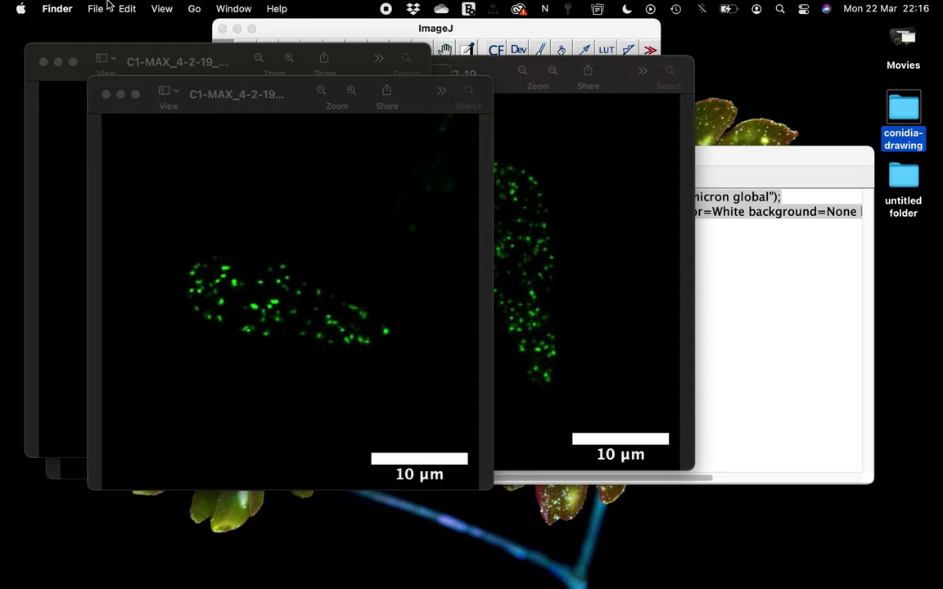
{"action": "left_click", "coordinate": [106, 94]}
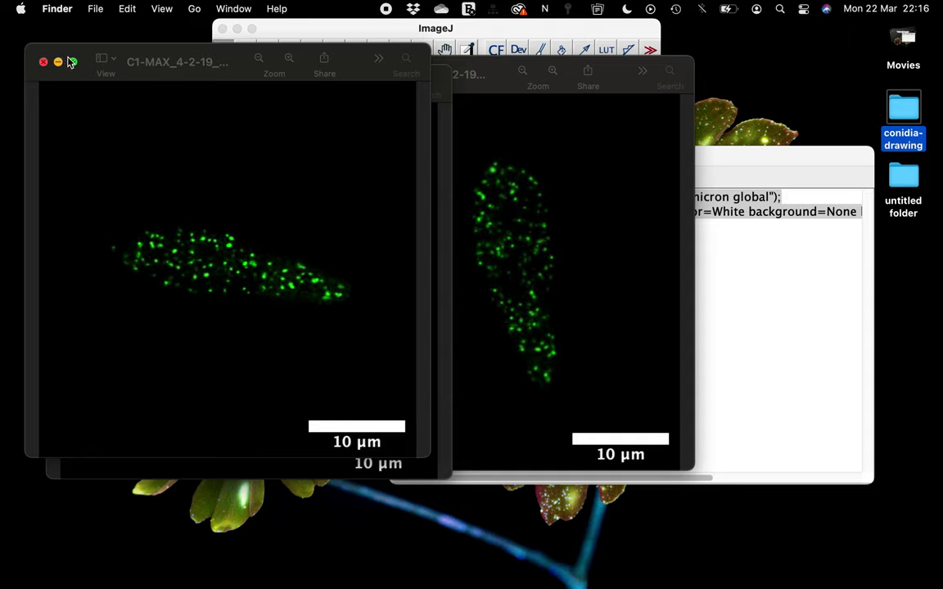
Close the remaining puncta result image previews.
{"action": "left_click", "coordinate": [43, 62]}
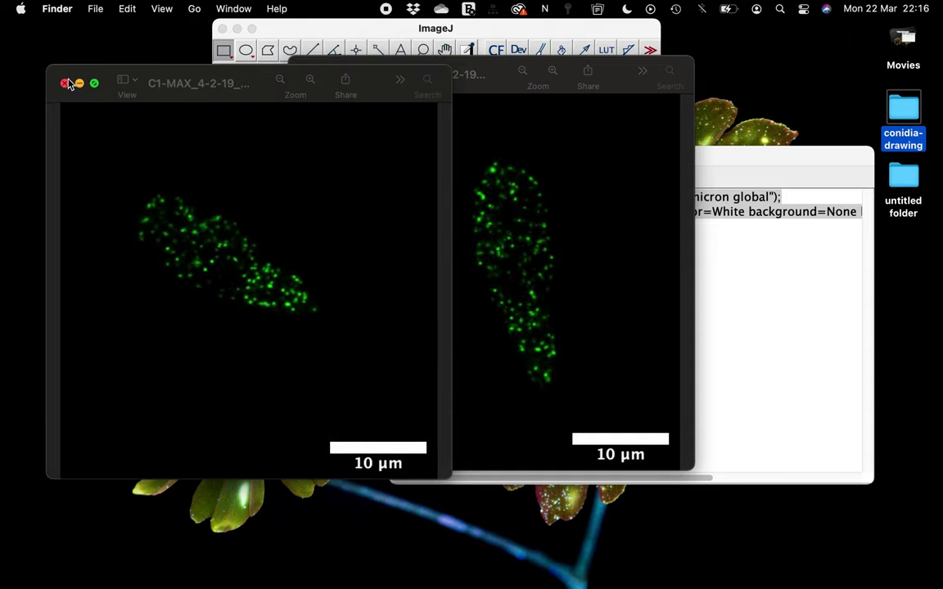
{"action": "left_click", "coordinate": [64, 82]}
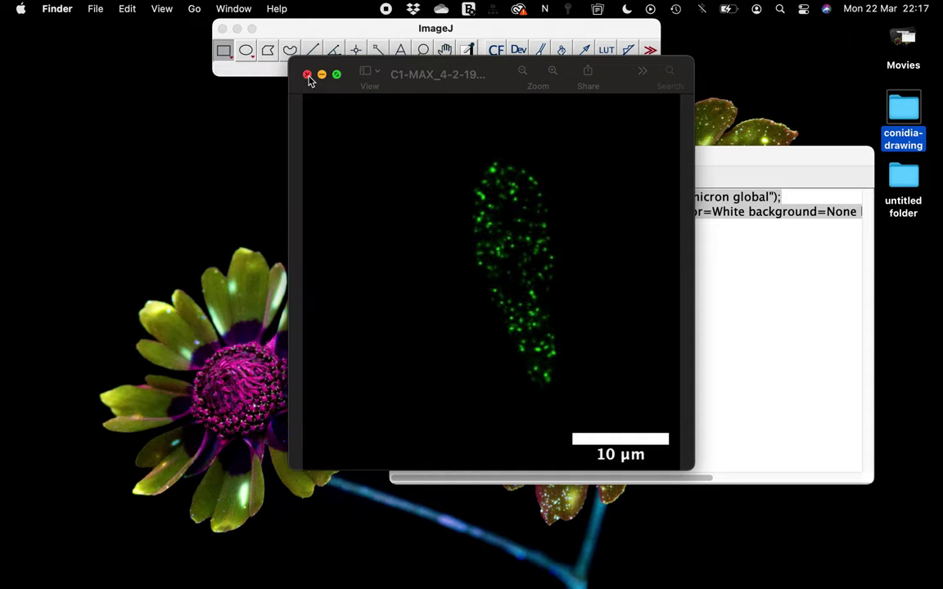
{"action": "left_click", "coordinate": [308, 75]}
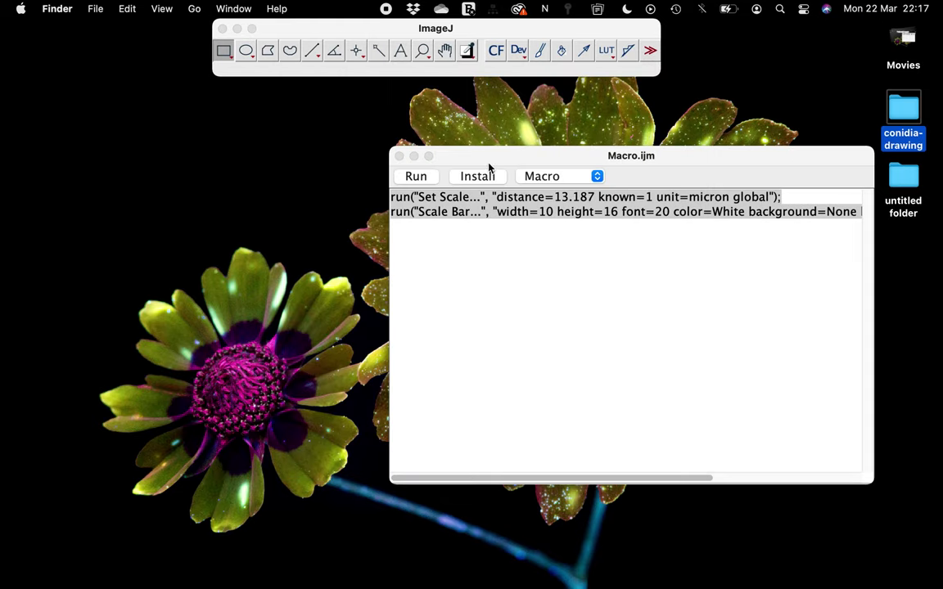
Move the Macro.ijm editor left, briefly show and hide Chrome, then return to ImageJ.
{"action": "left_click_drag", "start_coordinate": [570, 153], "coordinate": [446, 152]}
{"action": "left_click", "coordinate": [376, 244]}
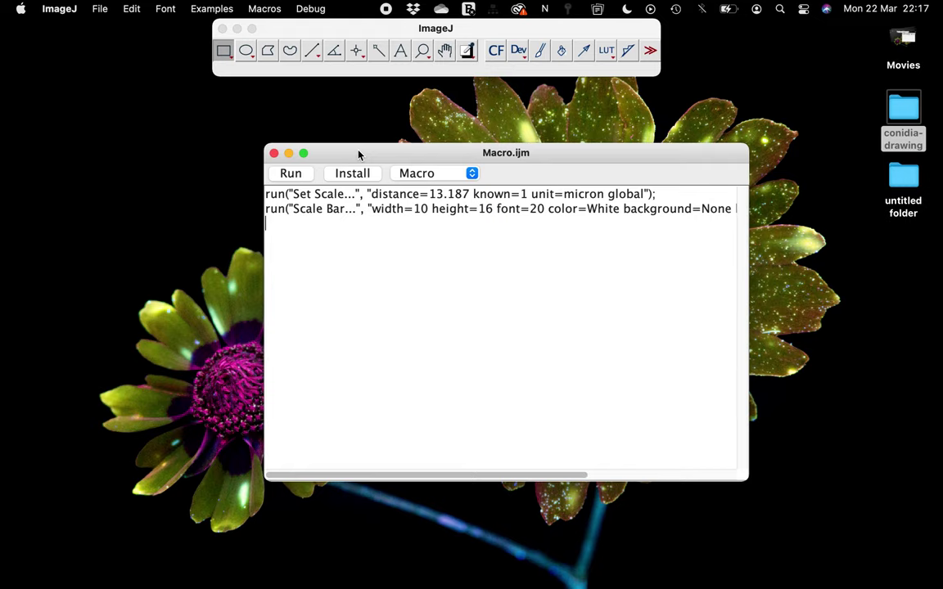
{"action": "mouse_move", "coordinate": [879, 581]}
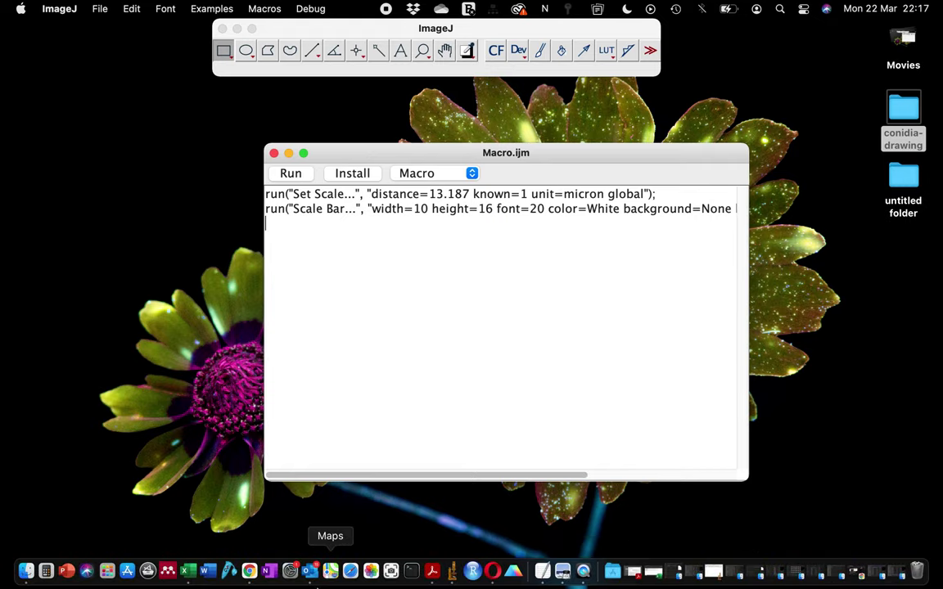
{"action": "left_click", "coordinate": [252, 578]}
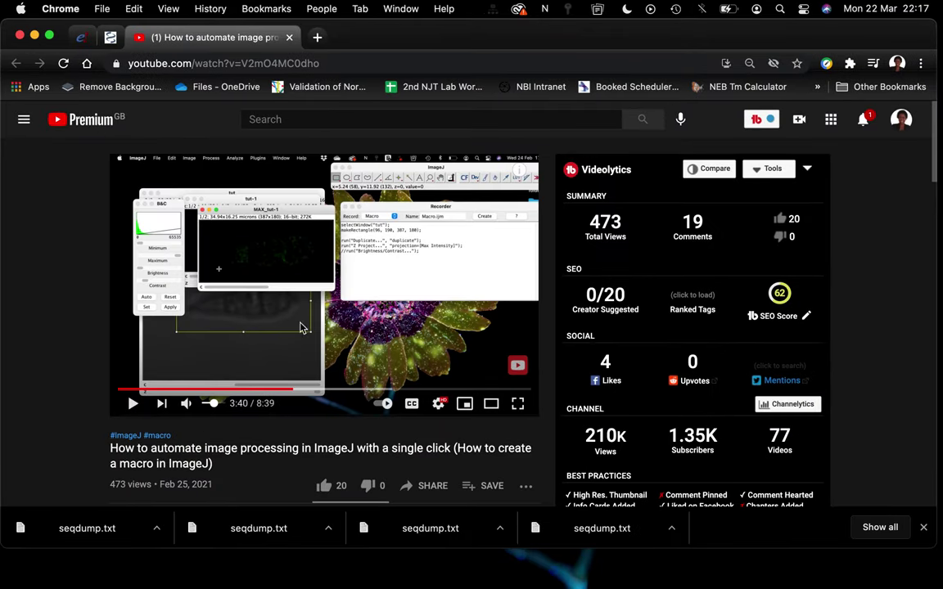
{"action": "left_click", "coordinate": [33, 37]}
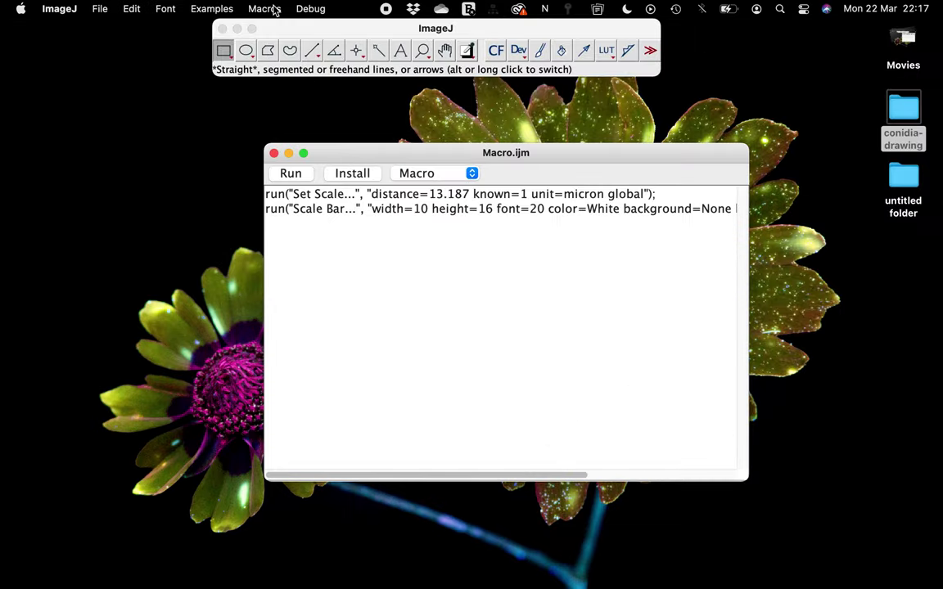
{"action": "left_click", "coordinate": [316, 28]}
Start the Recorder via Plugins > Macros > Record..., position it, and select the conidia-drawing folder.
{"action": "left_click", "coordinate": [360, 10]}
{"action": "mouse_move", "coordinate": [303, 10]}
{"action": "mouse_move", "coordinate": [328, 37]}
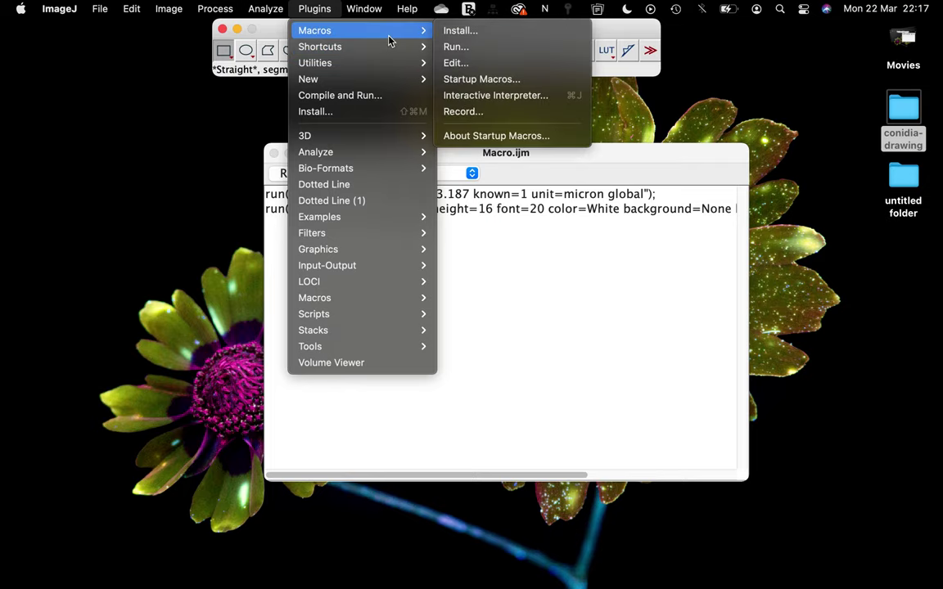
{"action": "left_click", "coordinate": [480, 112]}
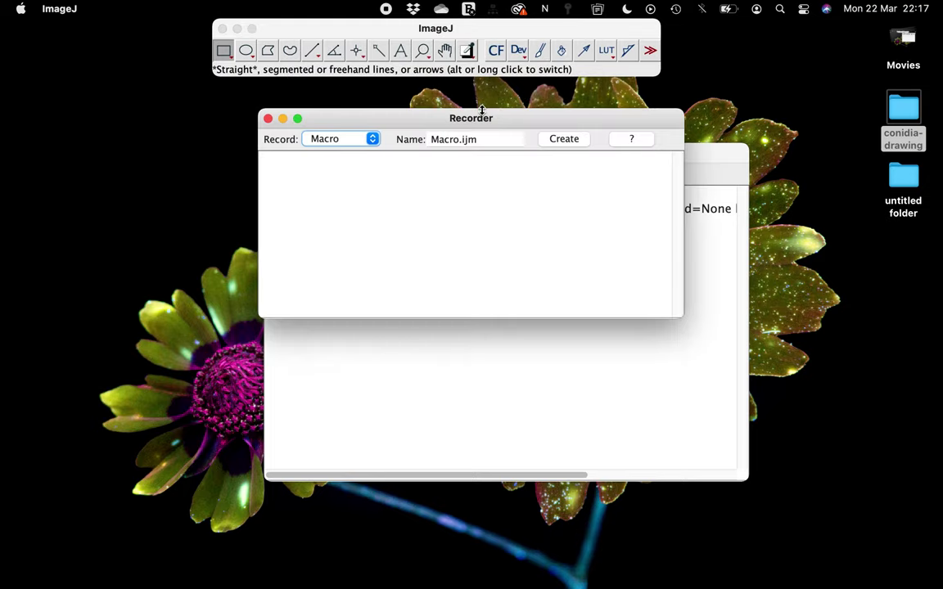
{"action": "left_click_drag", "start_coordinate": [431, 118], "coordinate": [804, 120]}
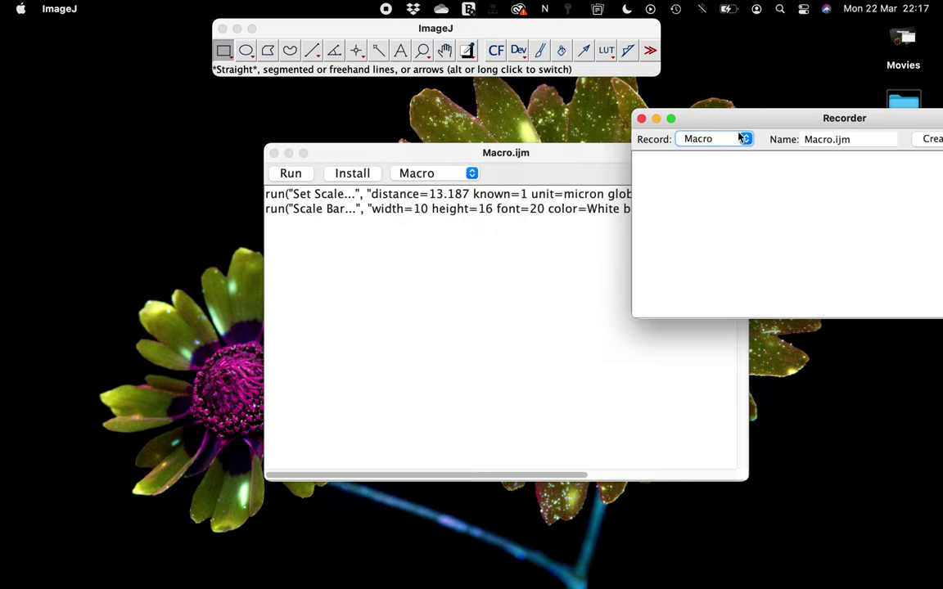
{"action": "left_click_drag", "start_coordinate": [737, 115], "coordinate": [557, 115]}
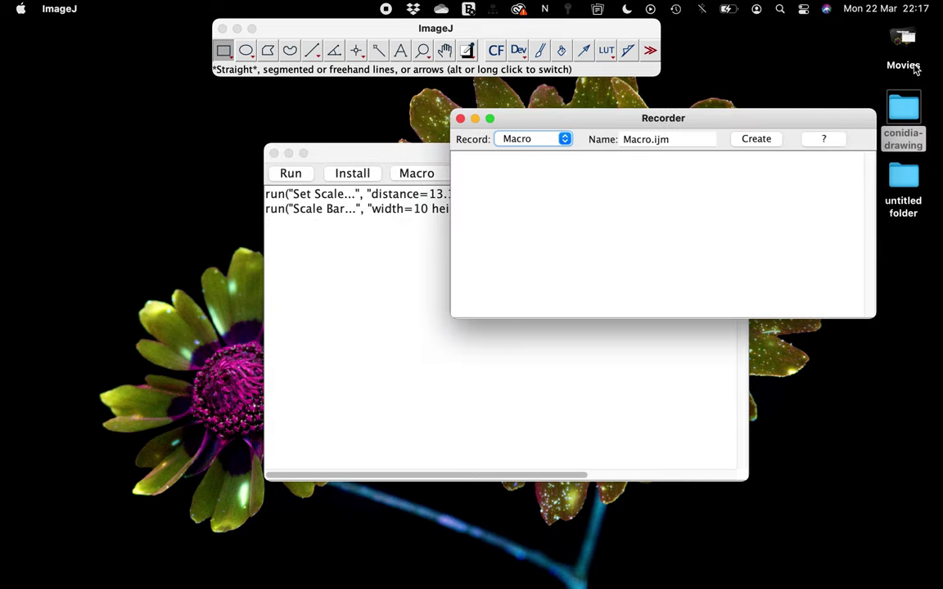
{"action": "left_click", "coordinate": [905, 107]}
Open the scale-bar folder and inspect the Macro-result and test-puncta folders' contents.
{"action": "double_click", "coordinate": [905, 106]}
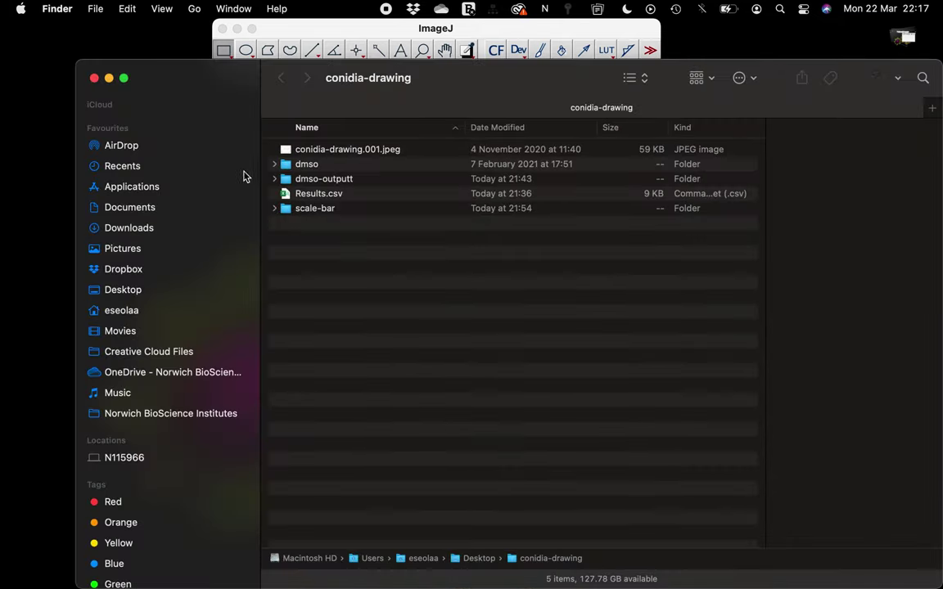
{"action": "right_click", "coordinate": [315, 210]}
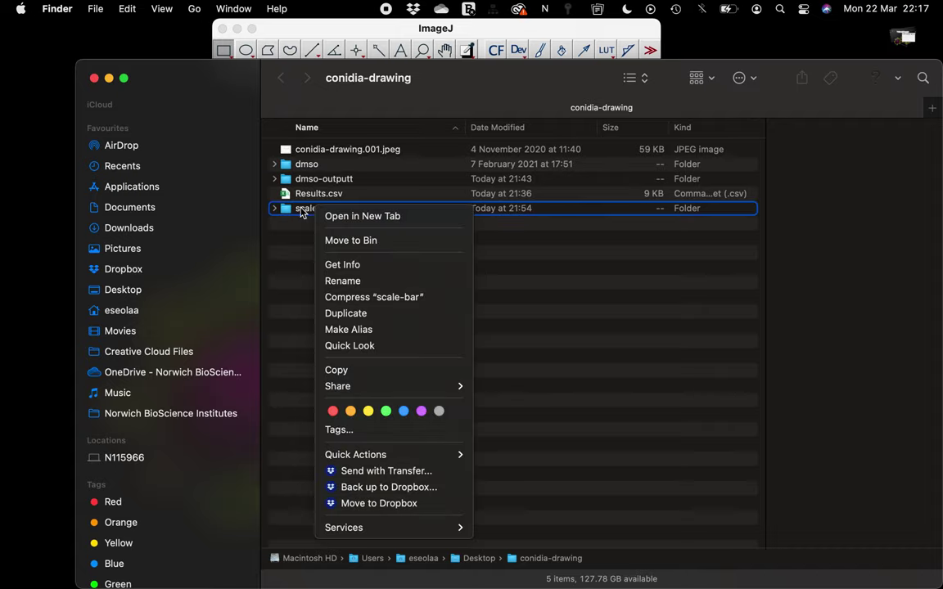
{"action": "left_click", "coordinate": [300, 211]}
{"action": "double_click", "coordinate": [296, 211]}
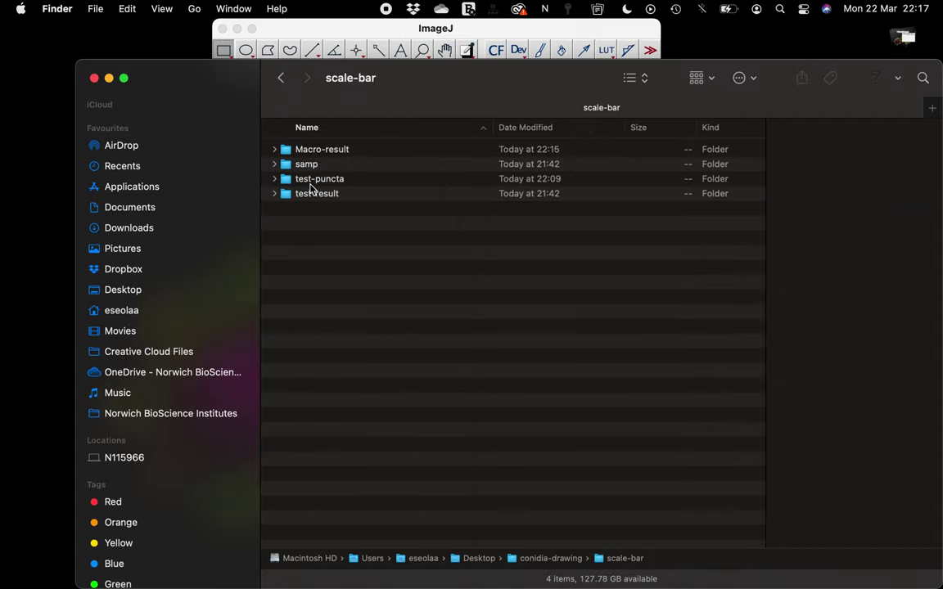
{"action": "double_click", "coordinate": [314, 150]}
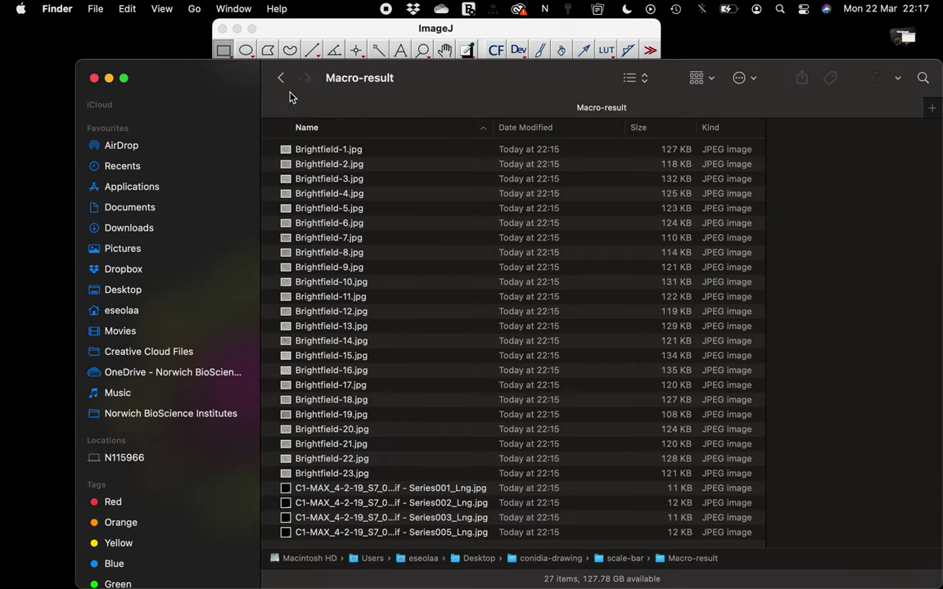
{"action": "left_click", "coordinate": [281, 78]}
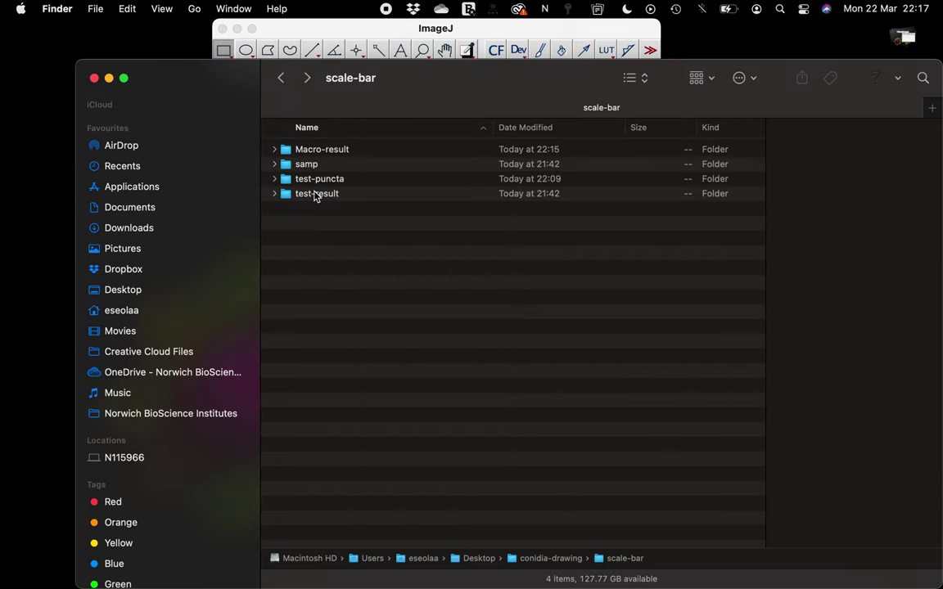
{"action": "double_click", "coordinate": [315, 178]}
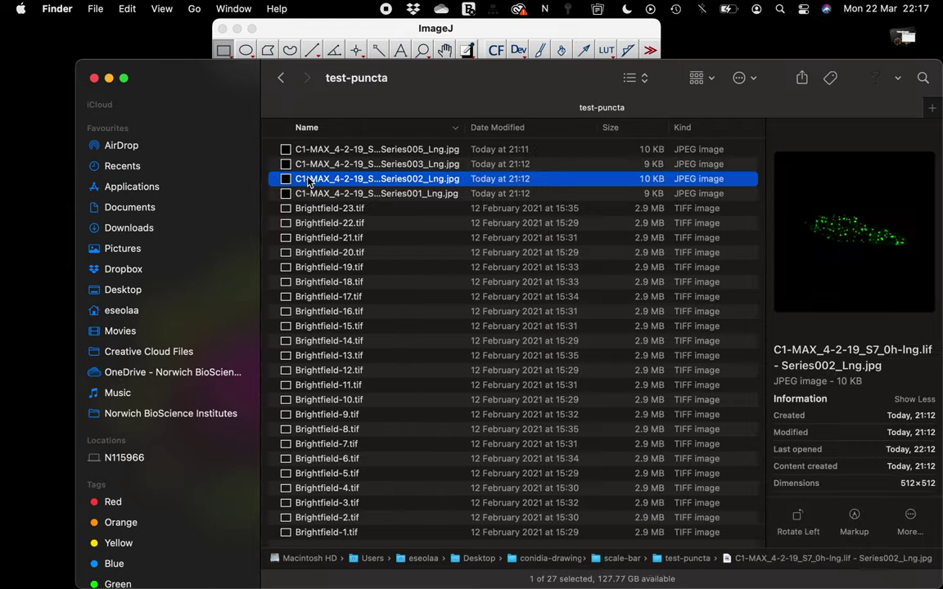
{"action": "left_click", "coordinate": [281, 78]}
Open the samp folder and select the 4-2-19_S7_0h-lng.lif file.
{"action": "double_click", "coordinate": [316, 165]}
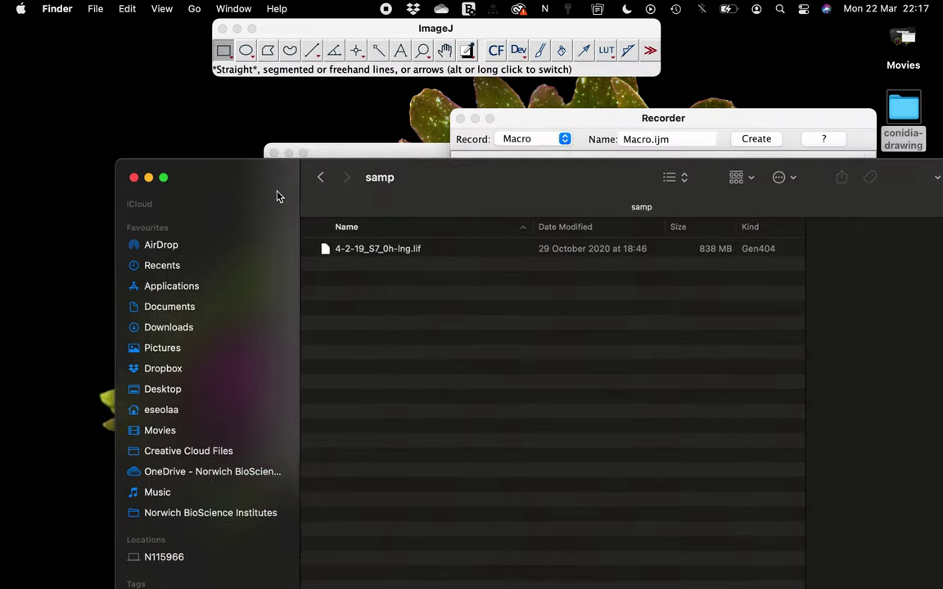
{"action": "left_click_drag", "start_coordinate": [276, 196], "coordinate": [288, 217]}
{"action": "right_click", "coordinate": [360, 269]}
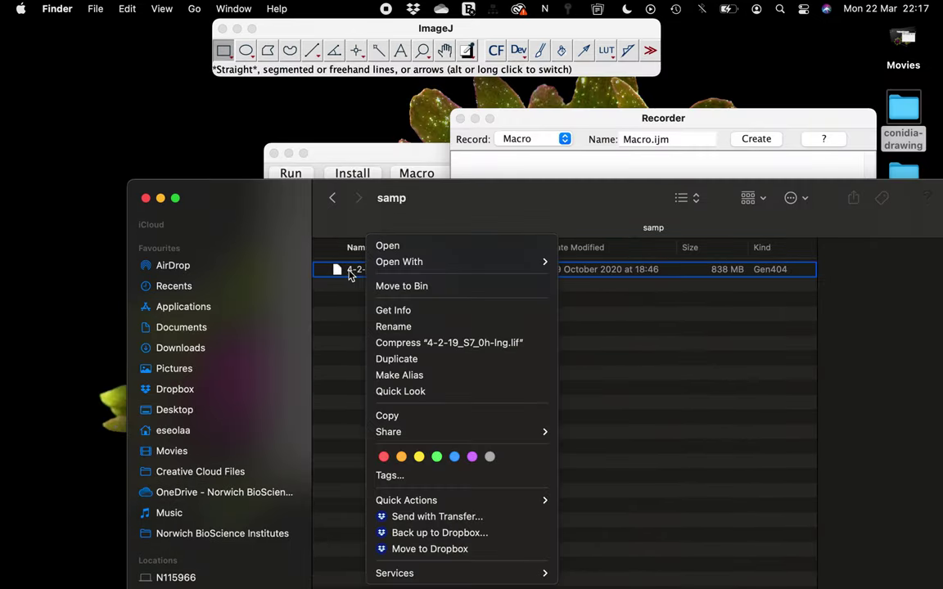
{"action": "left_click", "coordinate": [288, 108]}
{"action": "right_click", "coordinate": [332, 268]}
{"action": "left_click", "coordinate": [294, 211]}
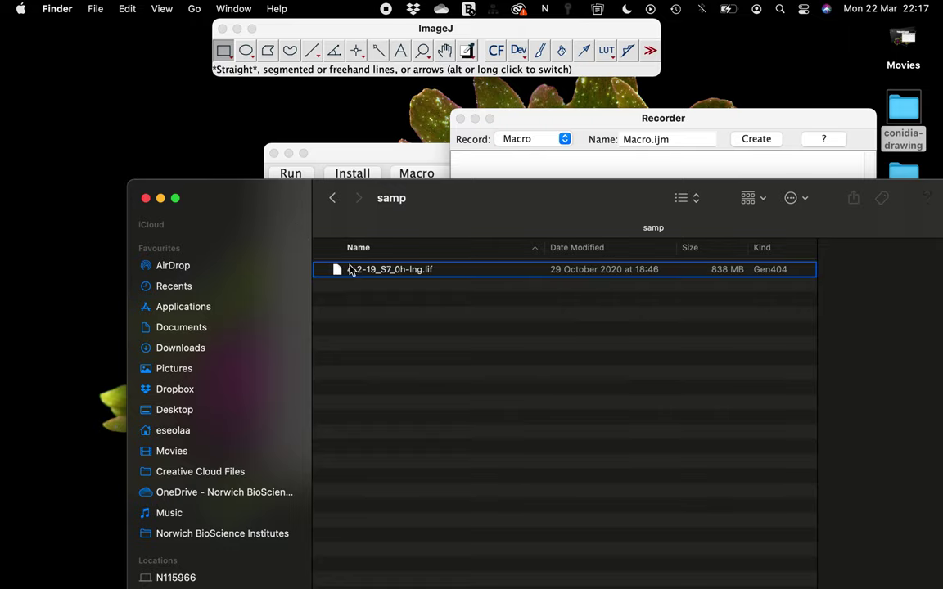
{"action": "right_click", "coordinate": [331, 269]}
{"action": "left_click", "coordinate": [409, 282]}
{"action": "left_click", "coordinate": [420, 271]}
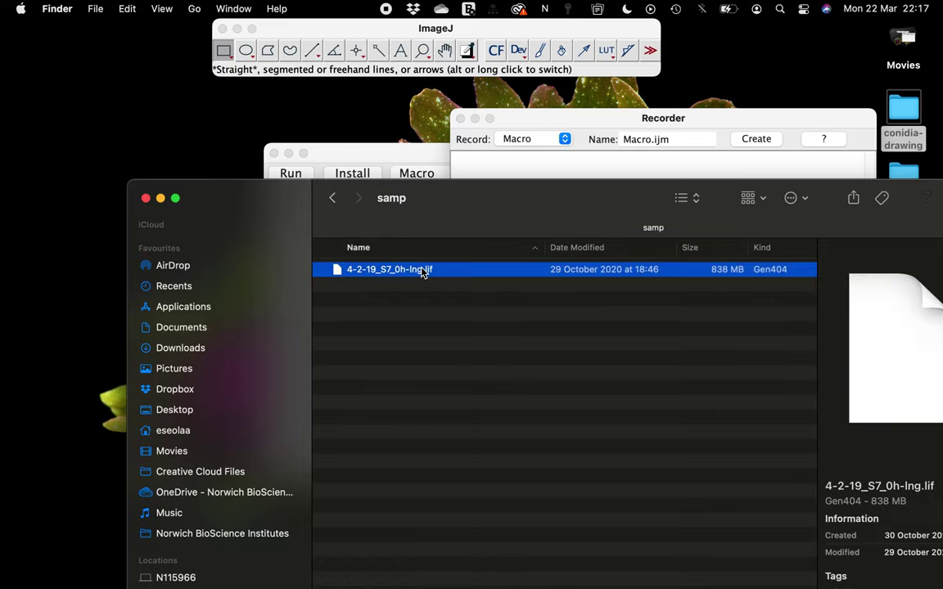
{"action": "left_click", "coordinate": [331, 57]}
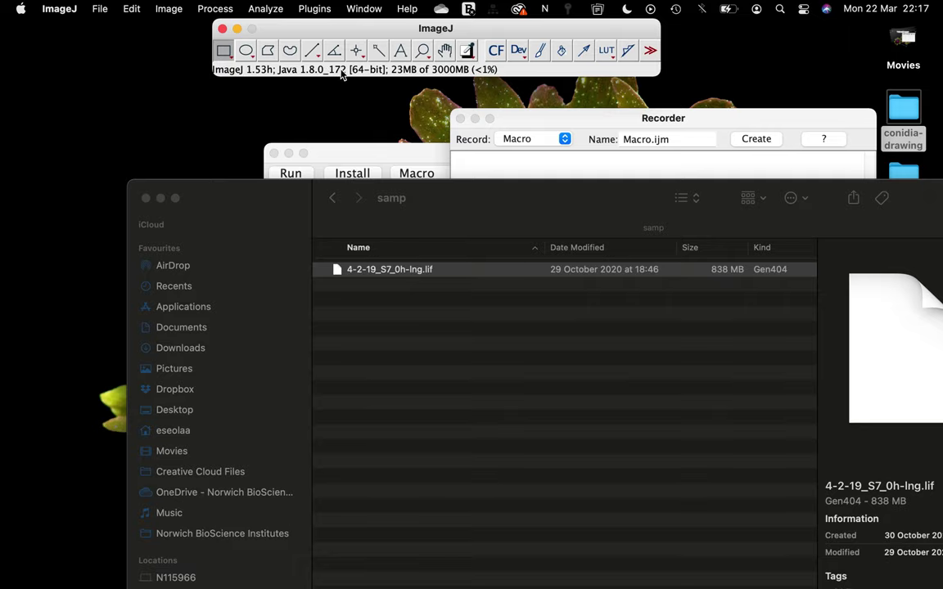
Free ImageJ's memory, rearrange the Recorder and Macro.ijm windows, and reopen the samp folder.
{"action": "left_click", "coordinate": [160, 198]}
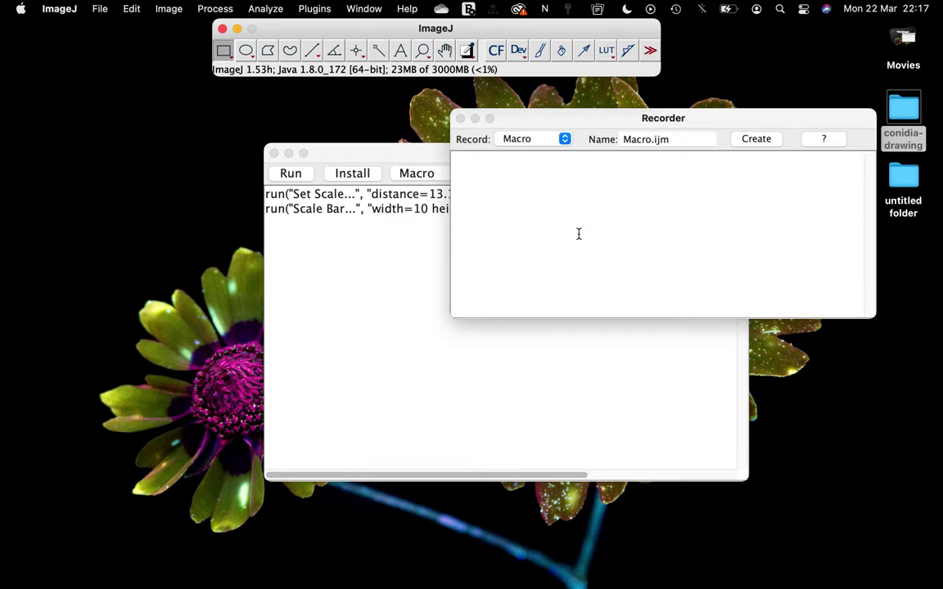
{"action": "left_click", "coordinate": [361, 71]}
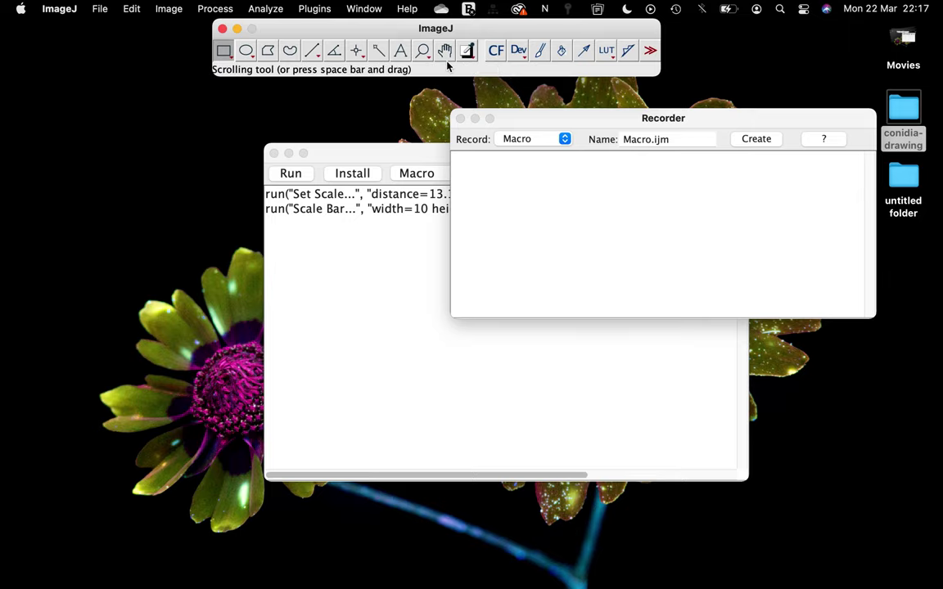
{"action": "left_click_drag", "start_coordinate": [496, 118], "coordinate": [517, 103]}
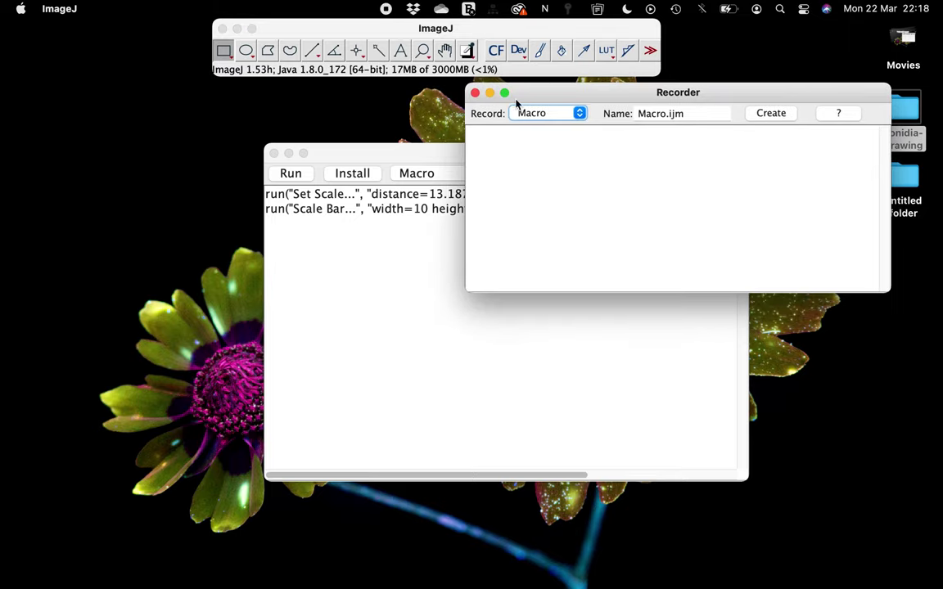
{"action": "left_click_drag", "start_coordinate": [378, 153], "coordinate": [401, 174]}
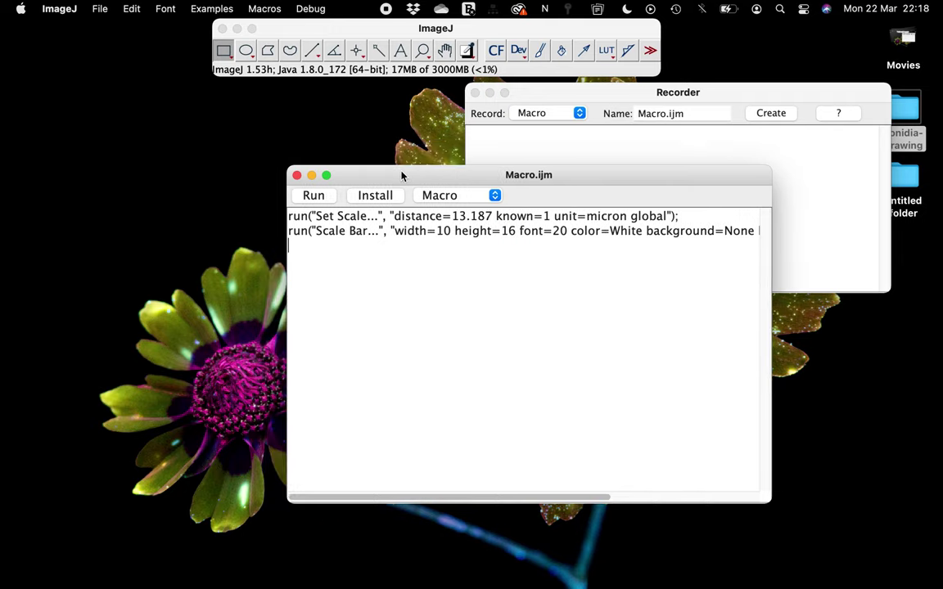
{"action": "left_click", "coordinate": [457, 71]}
{"action": "mouse_move", "coordinate": [900, 581]}
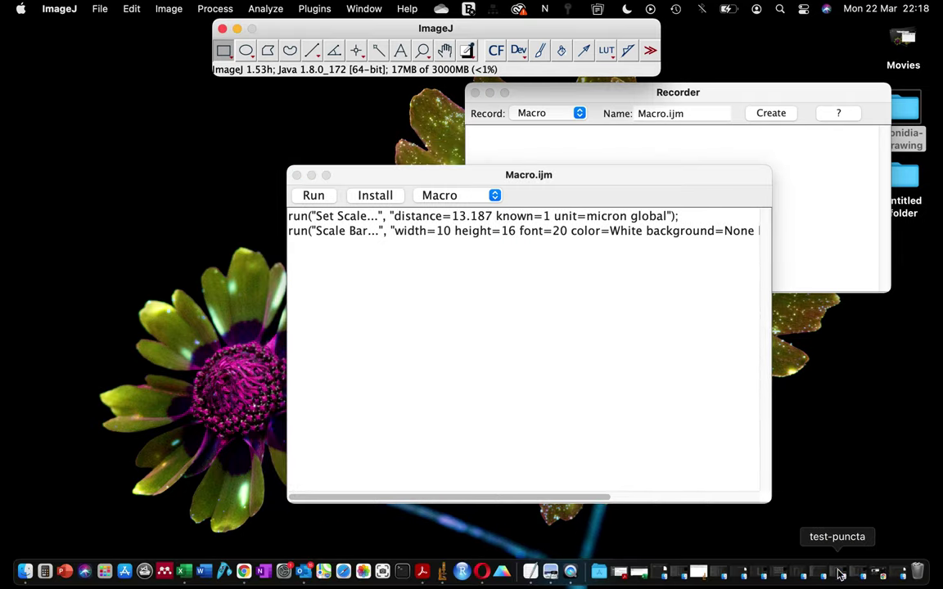
{"action": "left_click", "coordinate": [901, 581]}
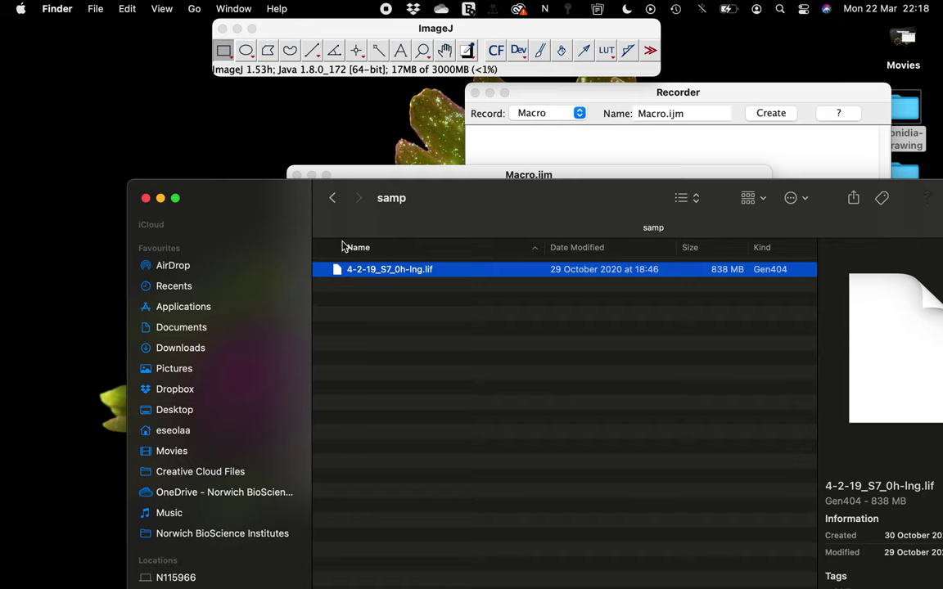
Import 4-2-19_S7_0h-lng.lif via Bio-Formats, opening Series001 as a hyperstack.
{"action": "left_click_drag", "start_coordinate": [339, 272], "coordinate": [297, 63]}
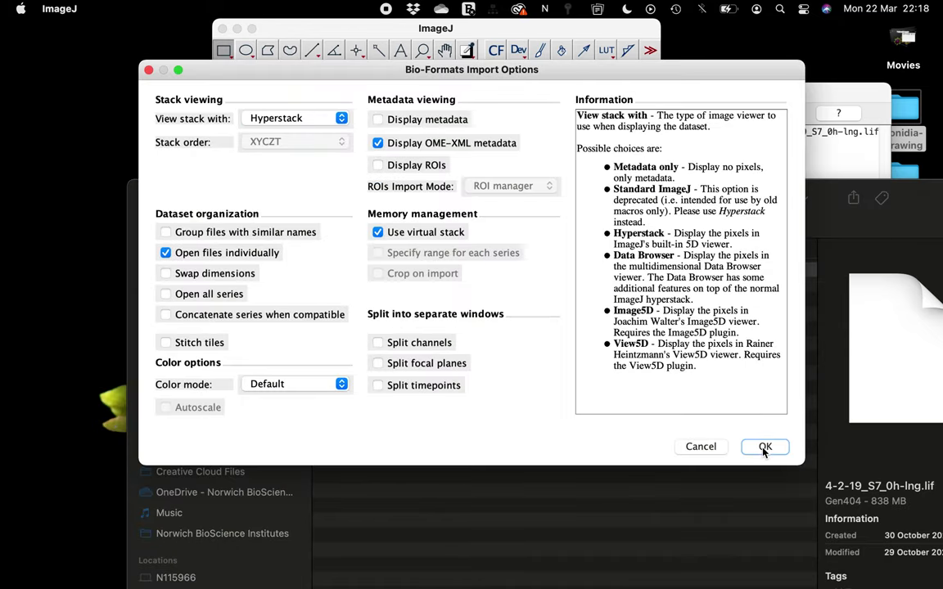
{"action": "mouse_move", "coordinate": [466, 239]}
{"action": "left_click", "coordinate": [768, 448]}
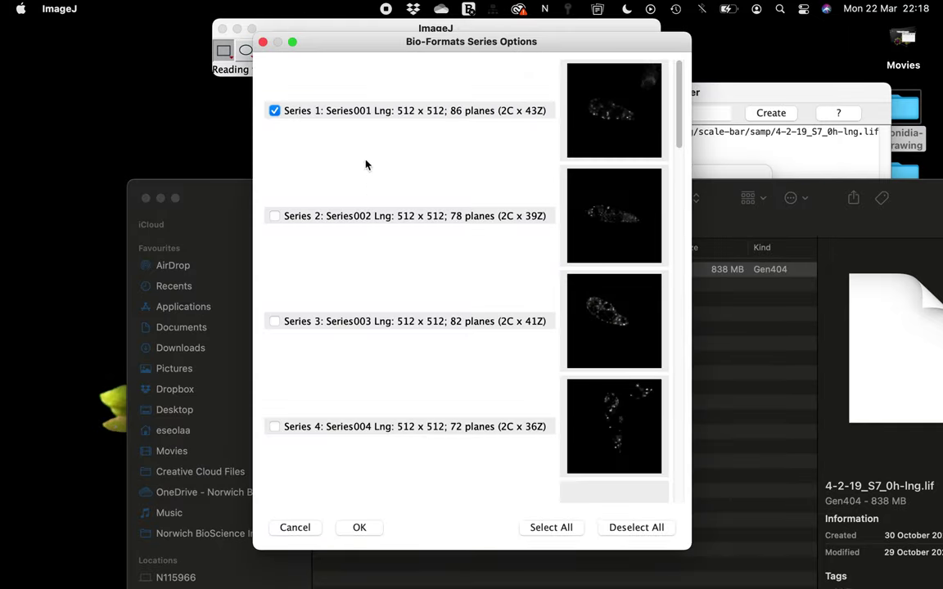
{"action": "left_click", "coordinate": [551, 527]}
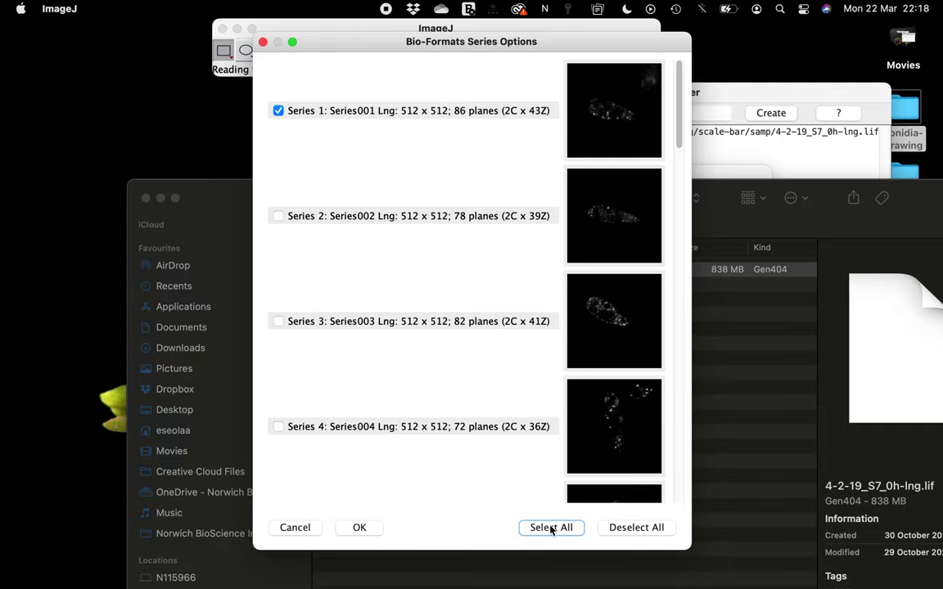
{"action": "left_click", "coordinate": [358, 528]}
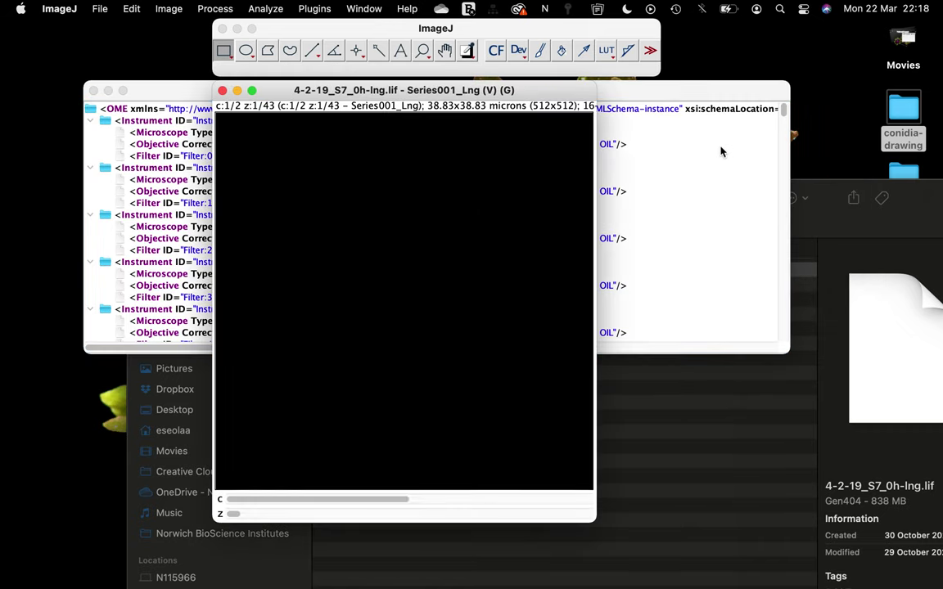
Close the OME Metadata window and create a new Macro.ijm from the recorded open and selectWindow commands.
{"action": "left_click", "coordinate": [628, 89]}
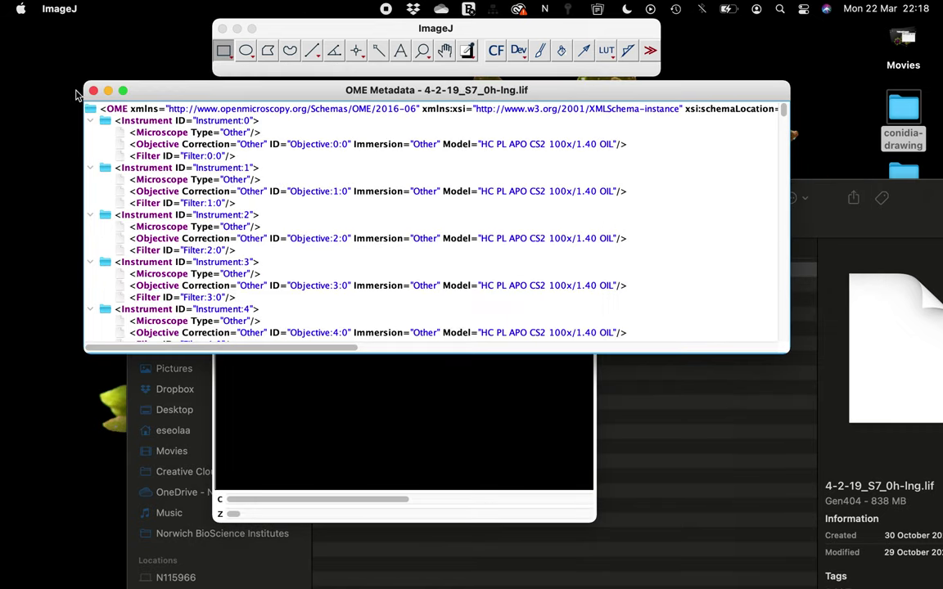
{"action": "left_click", "coordinate": [92, 92]}
{"action": "left_click_drag", "start_coordinate": [606, 144], "coordinate": [654, 144]}
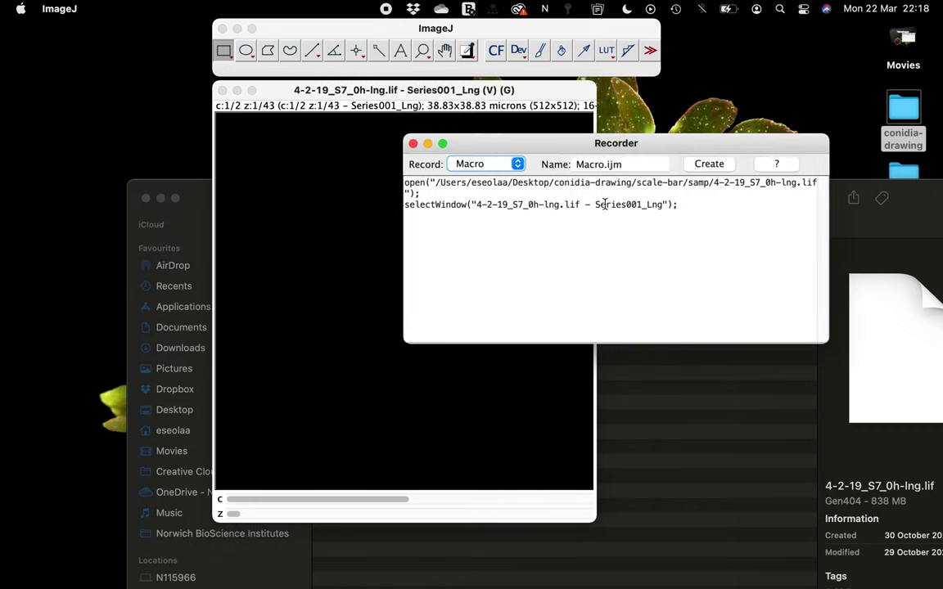
{"action": "left_click", "coordinate": [718, 164]}
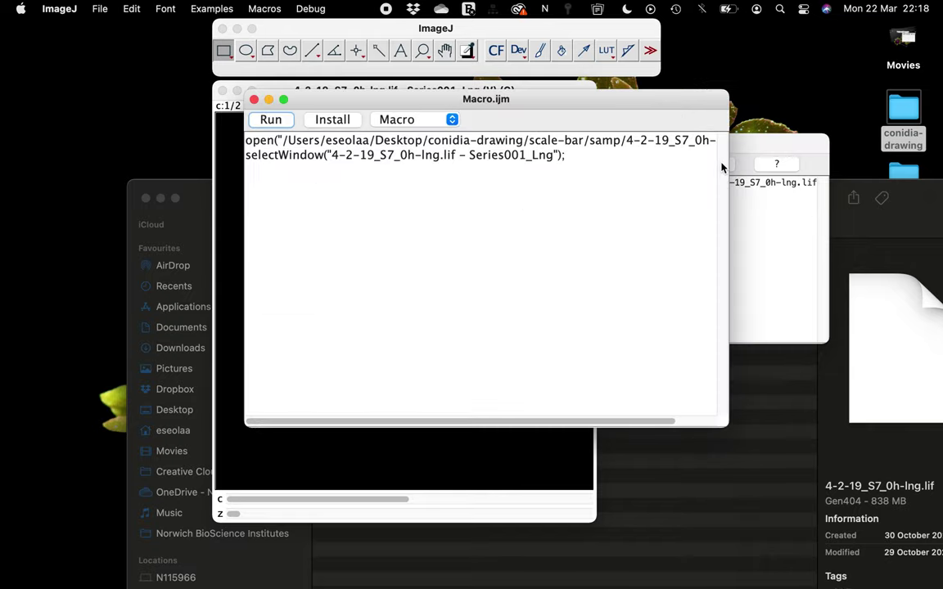
{"action": "key", "text": "super+a"}
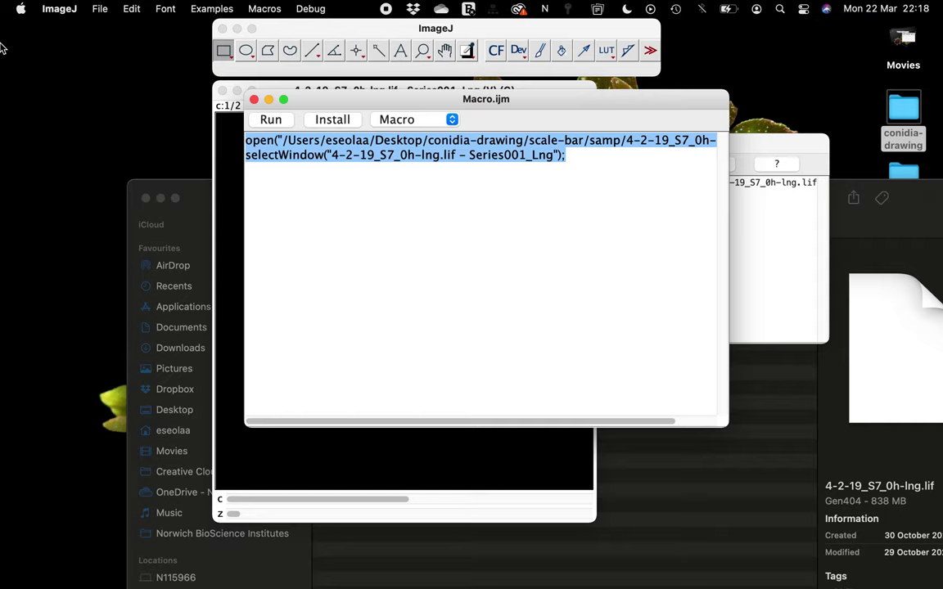
{"action": "left_click", "coordinate": [311, 210]}
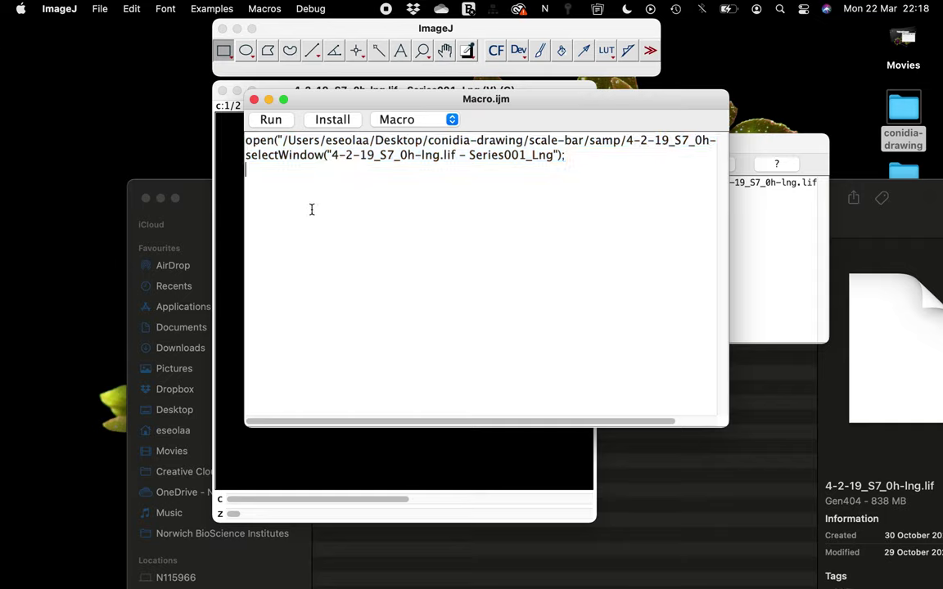